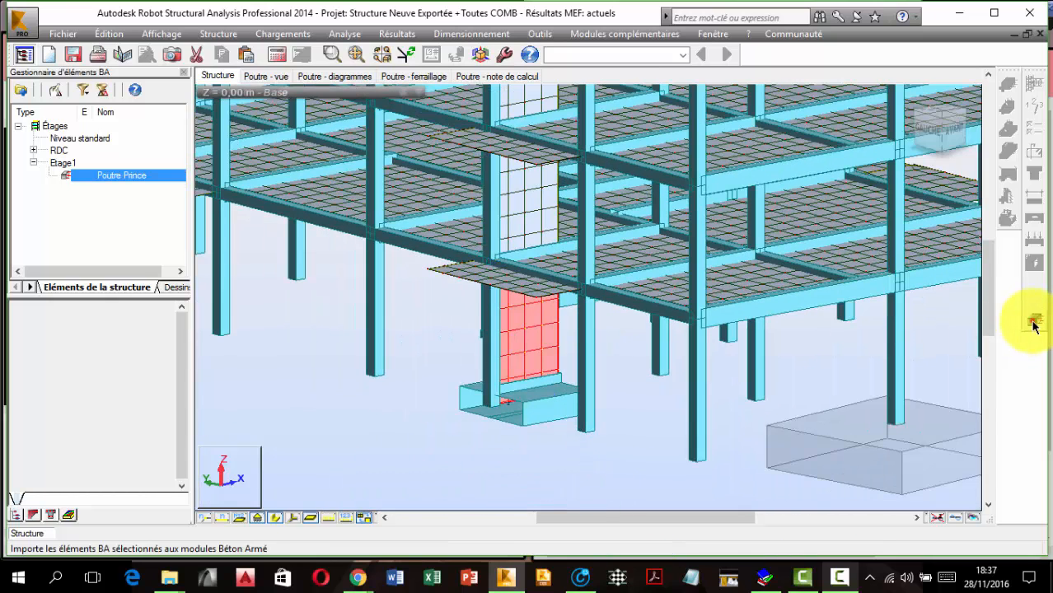
- Import the selected ground-level wall into the reinforced concrete wall module using manual combinations, grouped by storey and geometry
click(1034, 324)
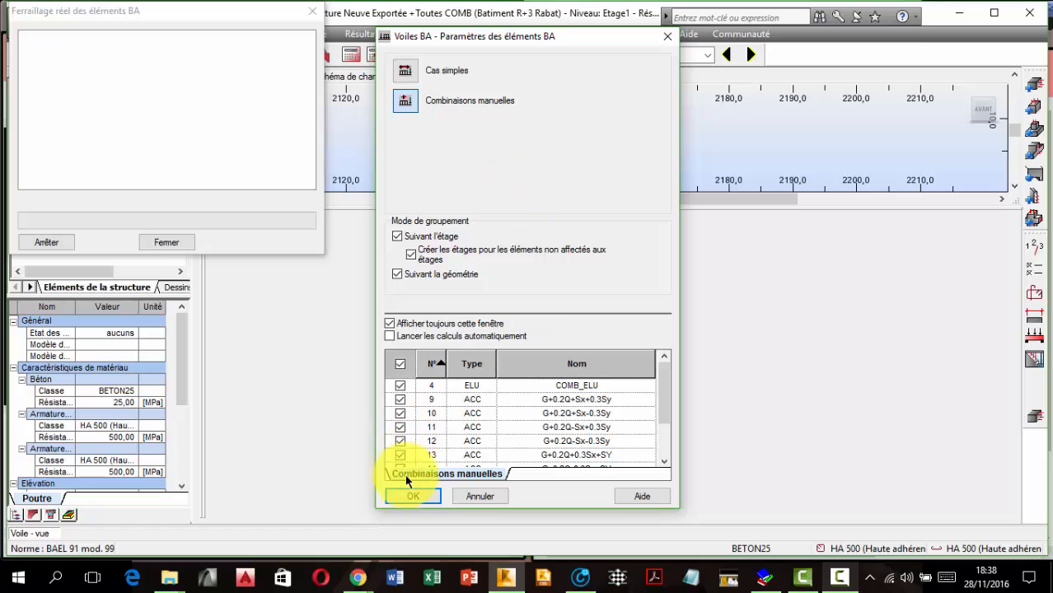
click(412, 496)
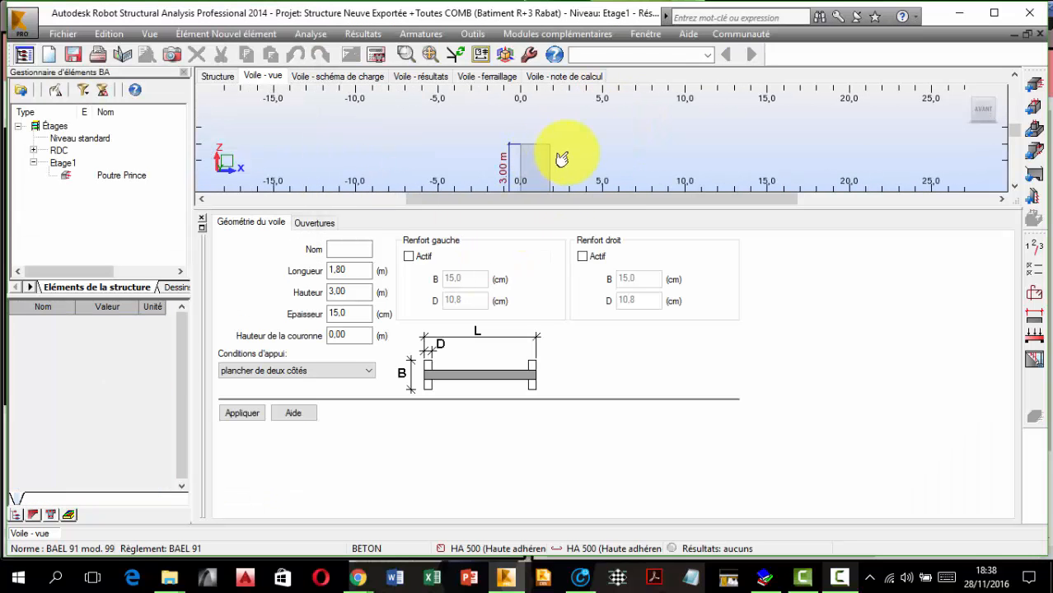
- Set the wall's level parameters to storey position premier and environment non agressif
click(1035, 247)
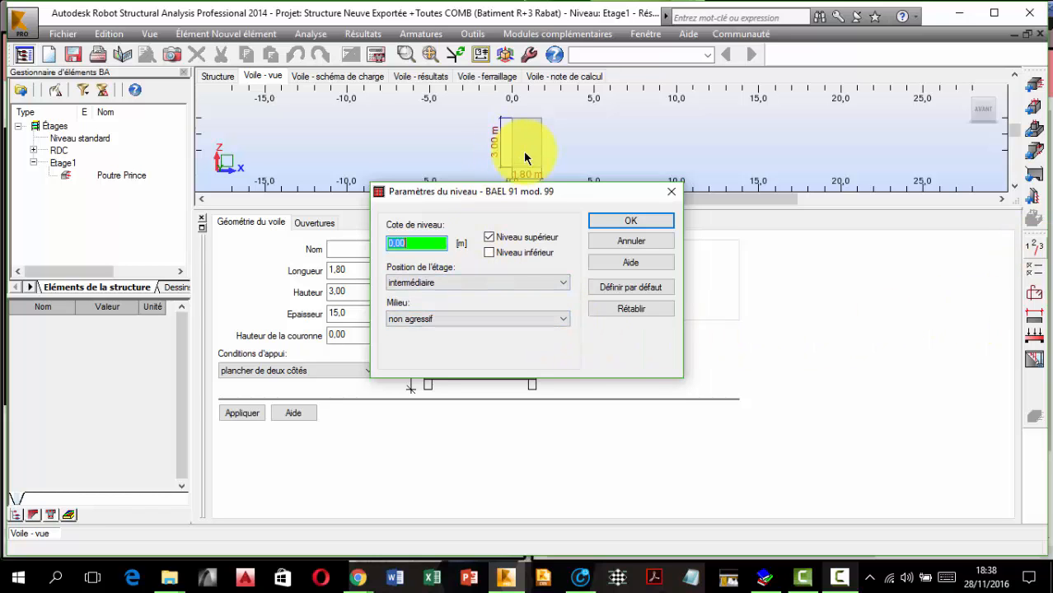
click(442, 282)
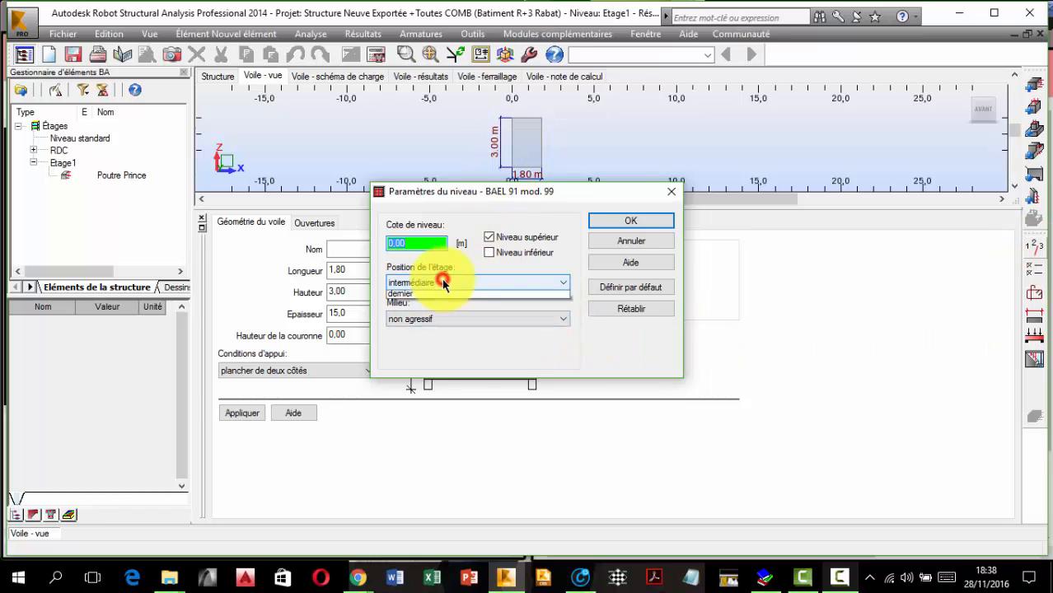
click(424, 297)
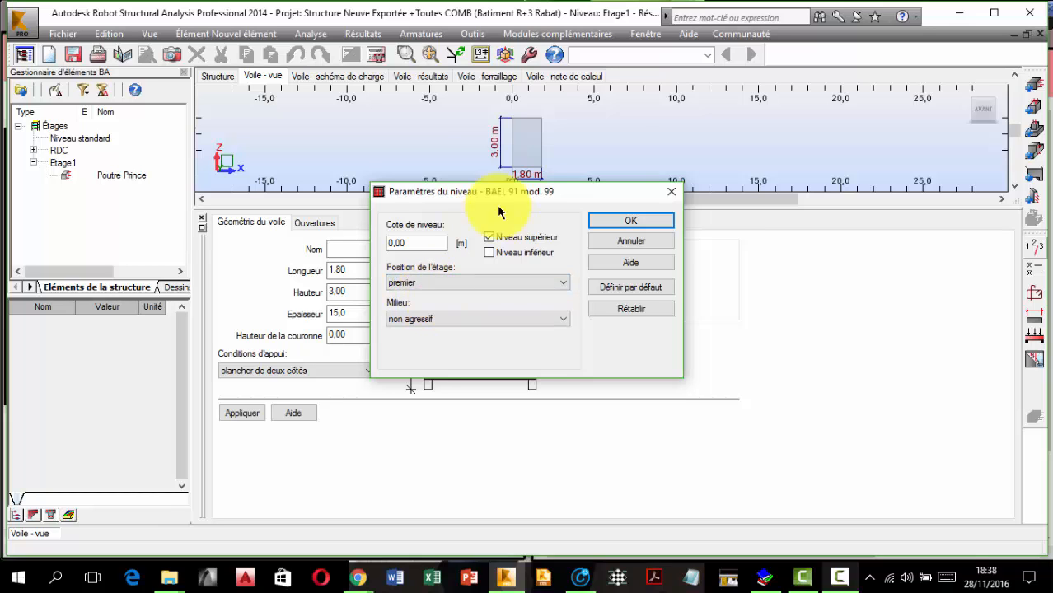
click(450, 322)
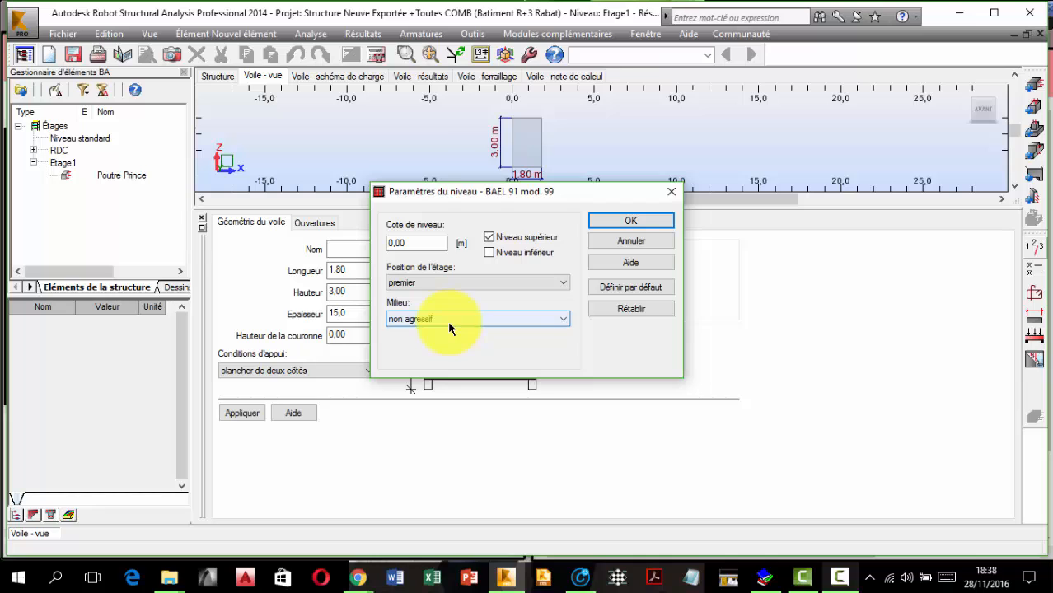
click(449, 321)
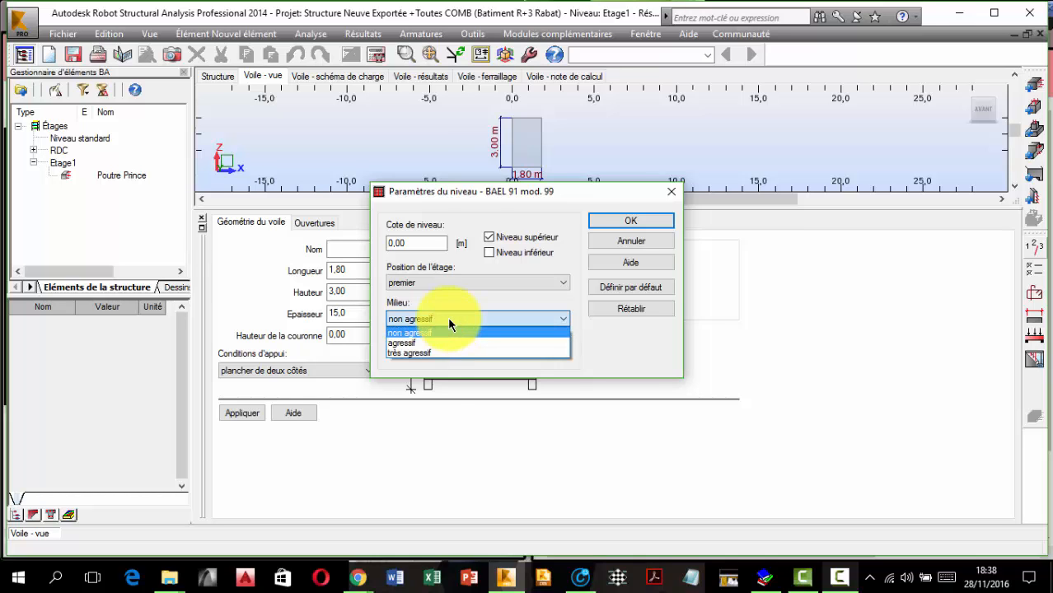
click(631, 220)
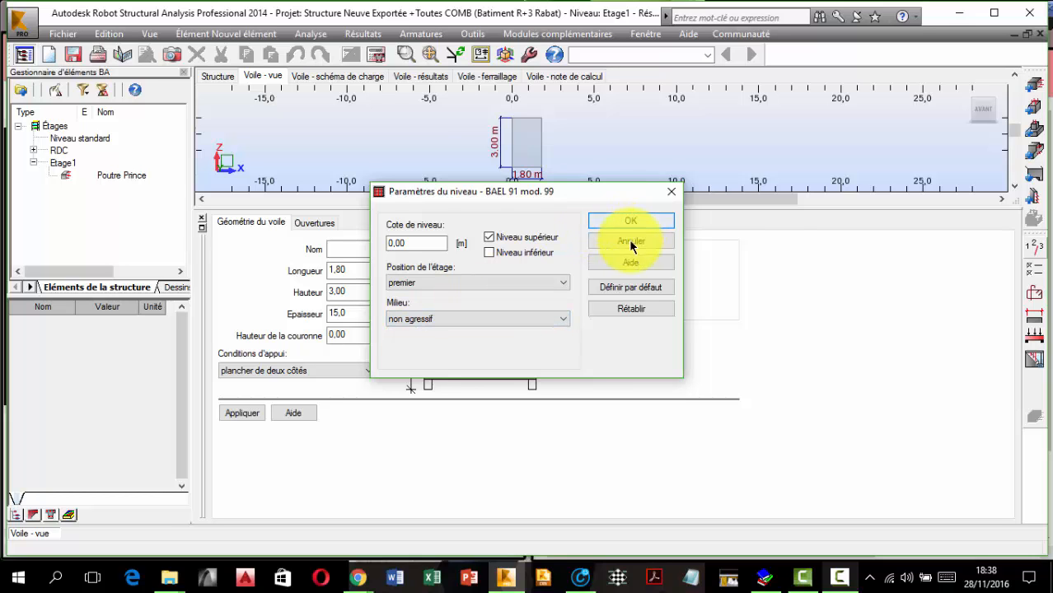
click(644, 222)
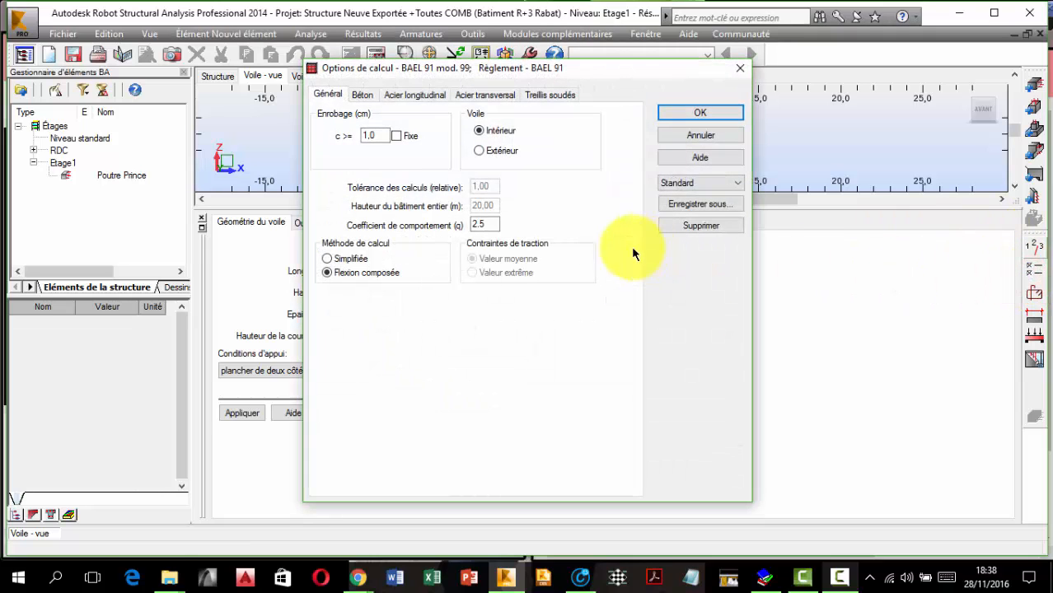
- Set a fixed concrete cover of 2 cm in the calculation options, with Flexion composée as the calculation method
click(385, 130)
drag(385, 131, 345, 141)
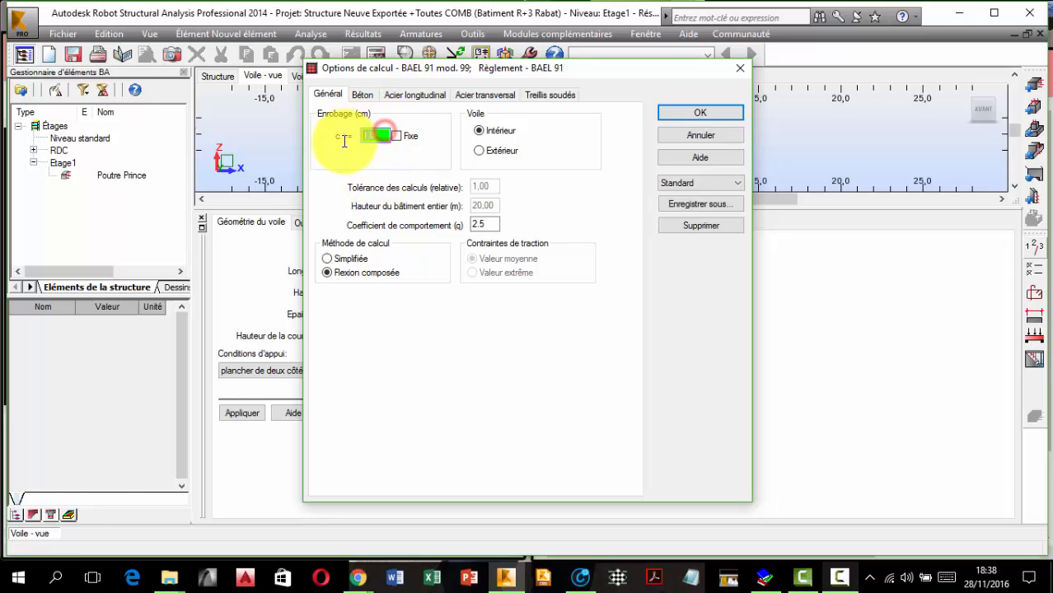
text(2)
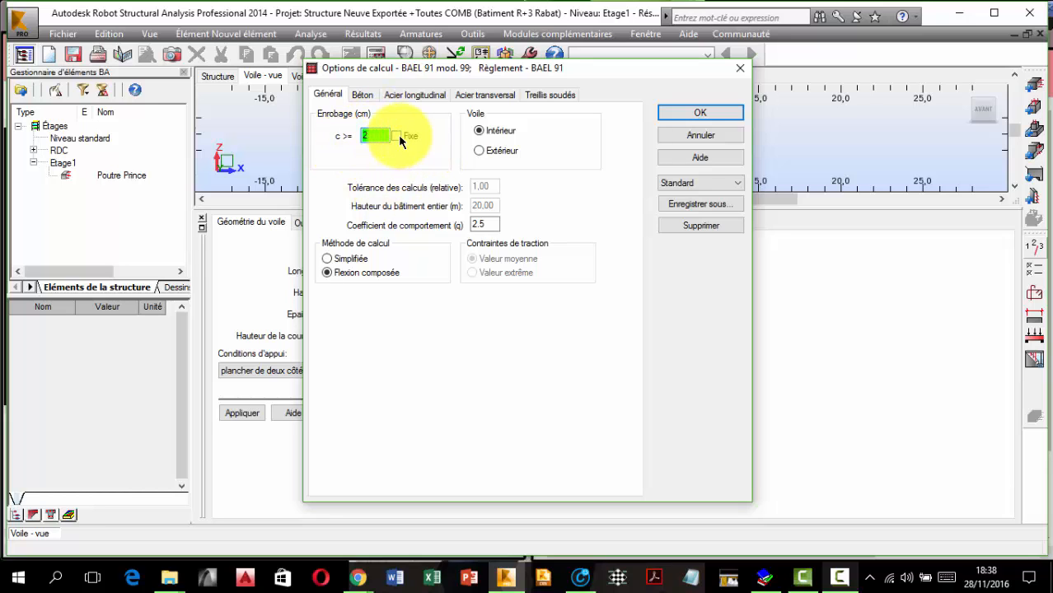
click(396, 136)
click(328, 261)
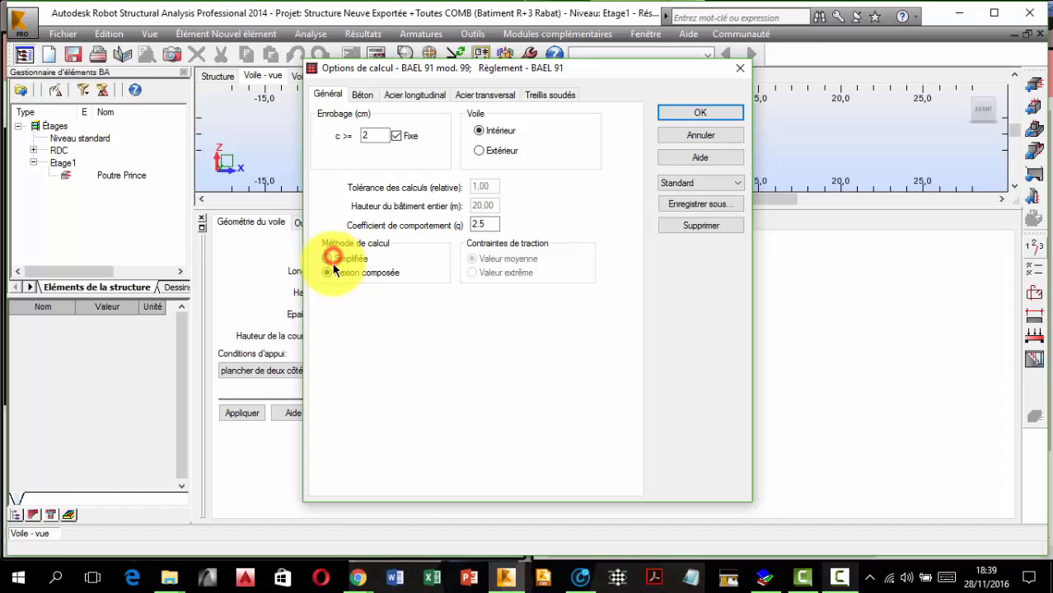
click(329, 273)
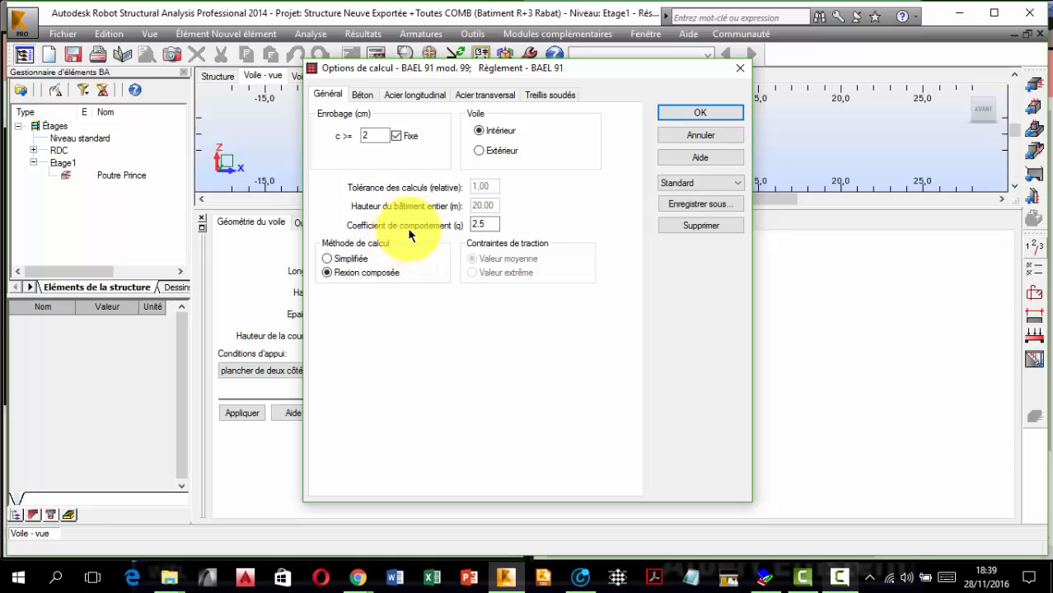
- Check the concrete, longitudinal steel, transverse steel and welded mesh settings, and accept the calculation options
click(360, 96)
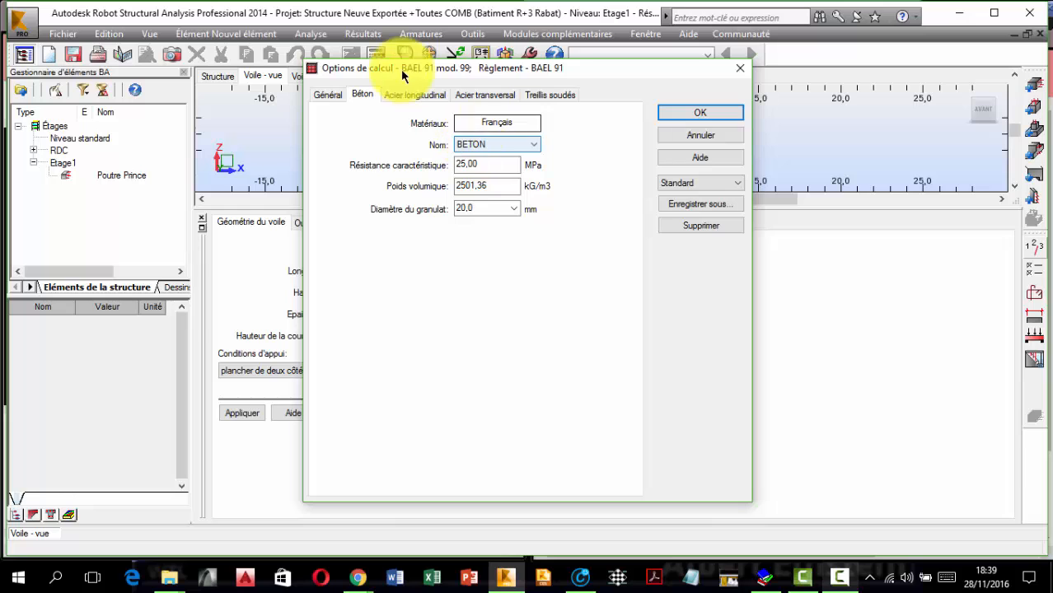
click(404, 96)
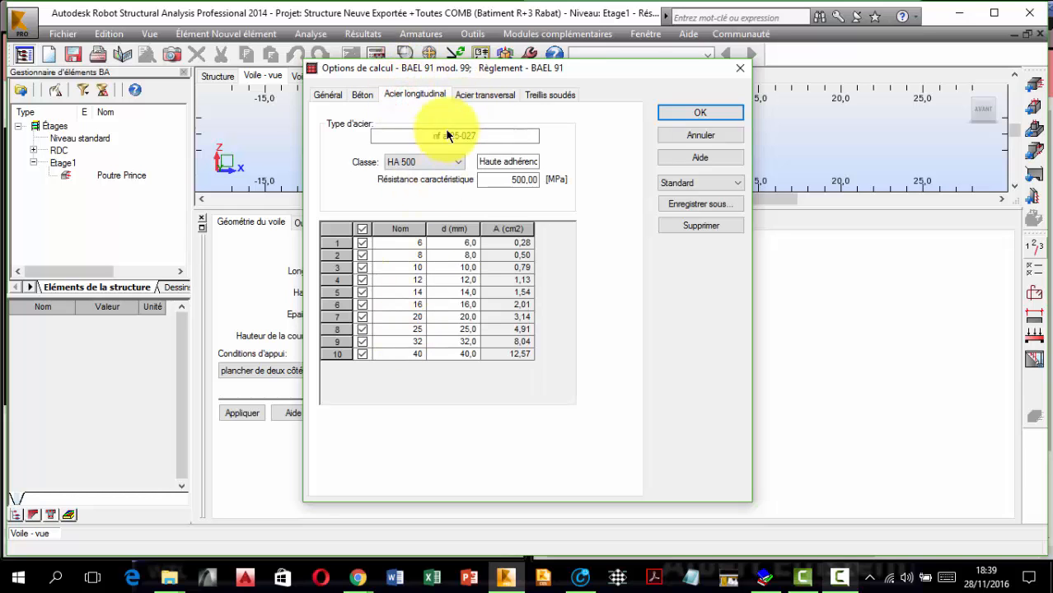
click(474, 97)
click(548, 94)
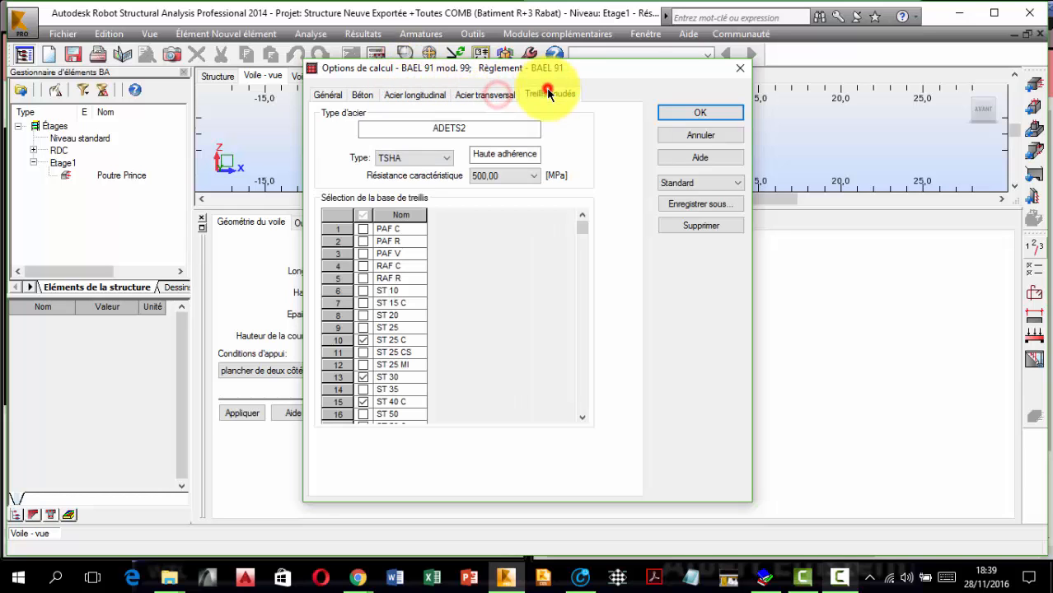
click(412, 95)
click(484, 95)
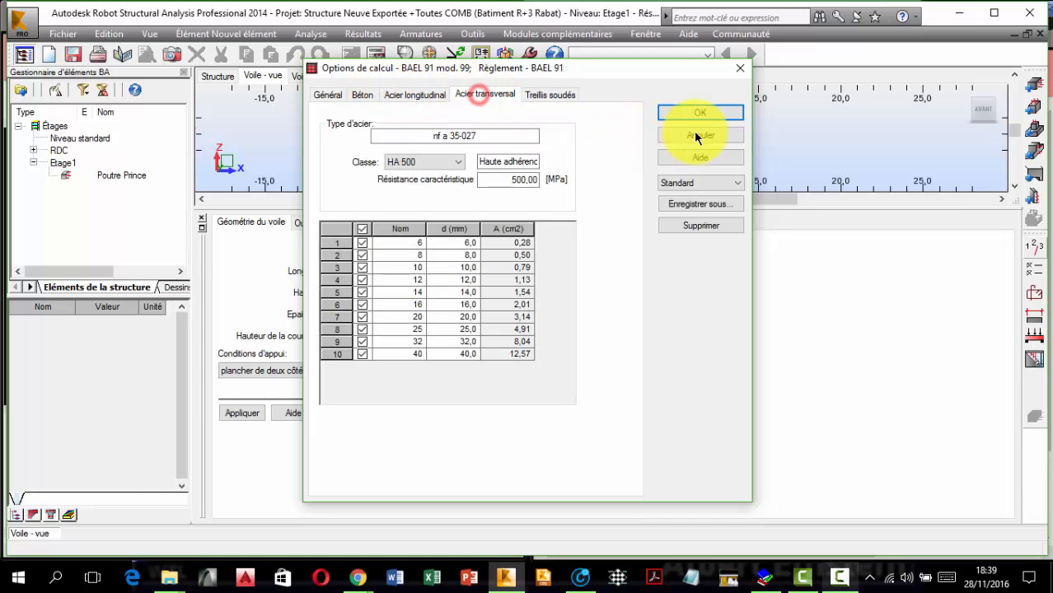
click(700, 113)
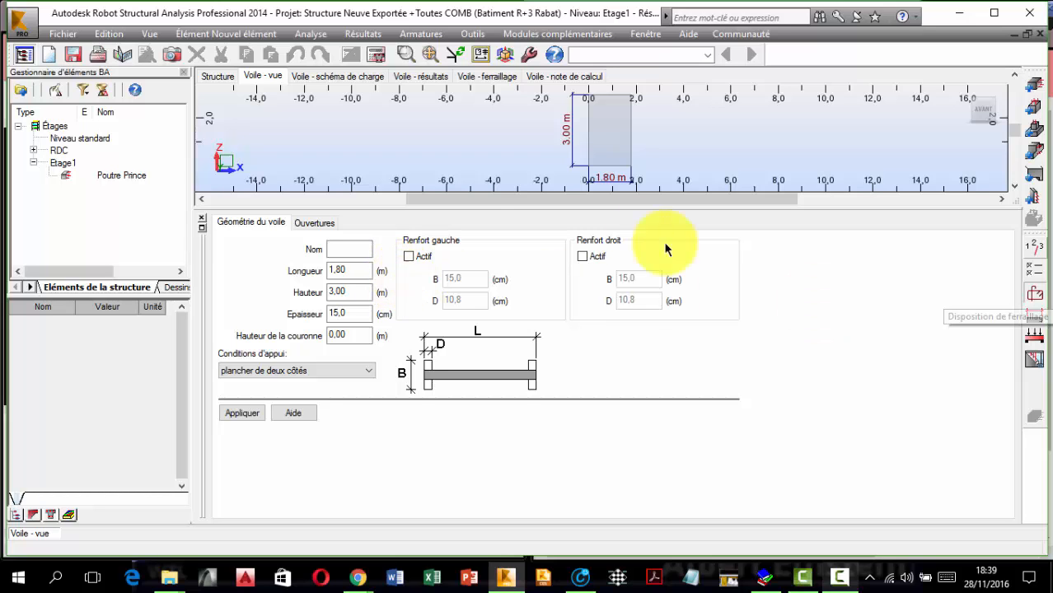
- Review the wall's reinforcement layout settings for general rules, distributed bars, welded mesh, openings, edge bars and bar shapes, and accept them
click(1034, 293)
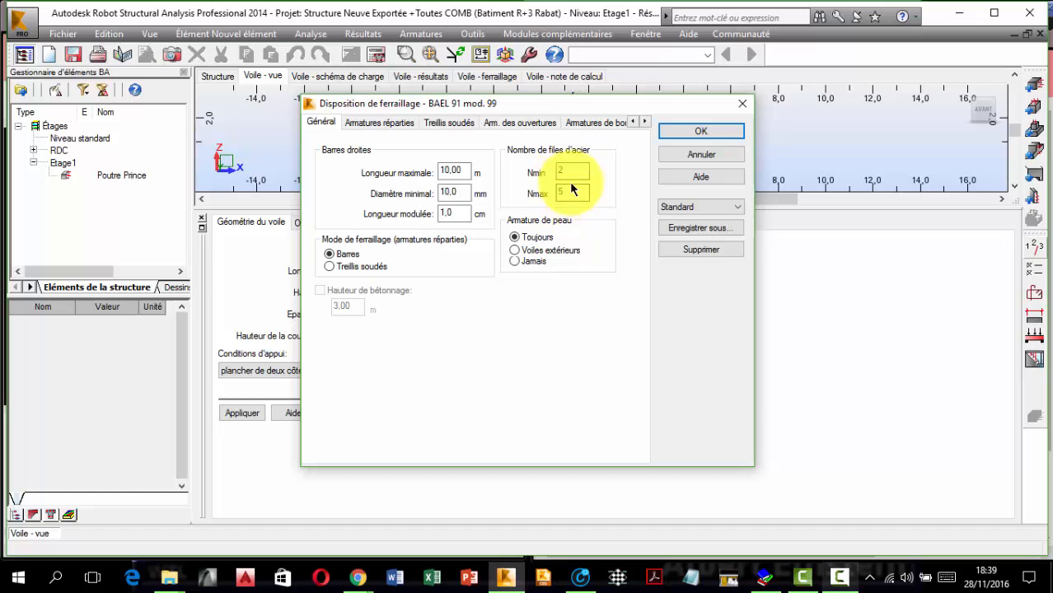
click(368, 122)
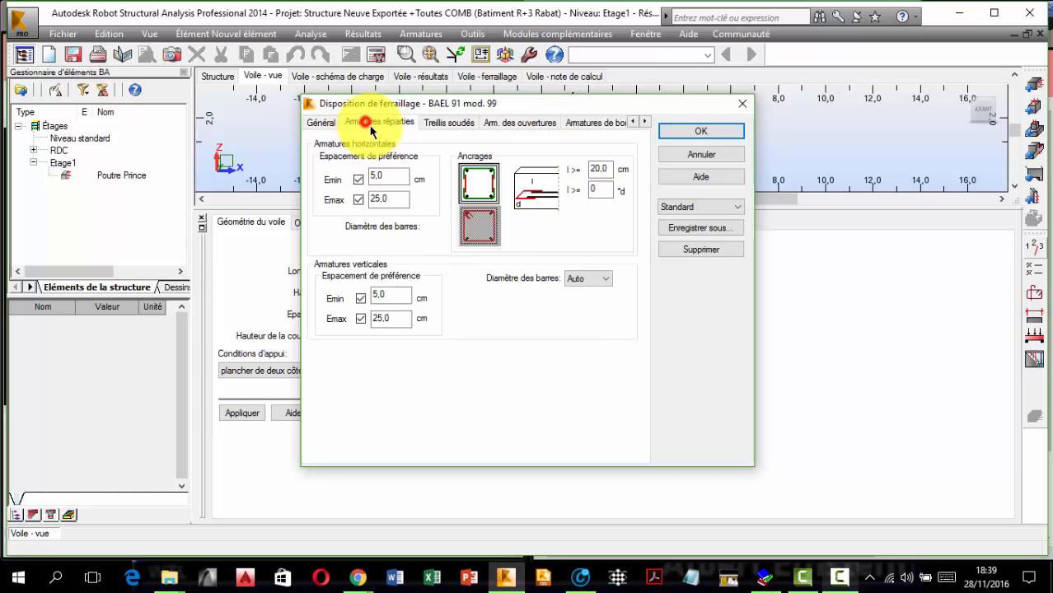
click(449, 122)
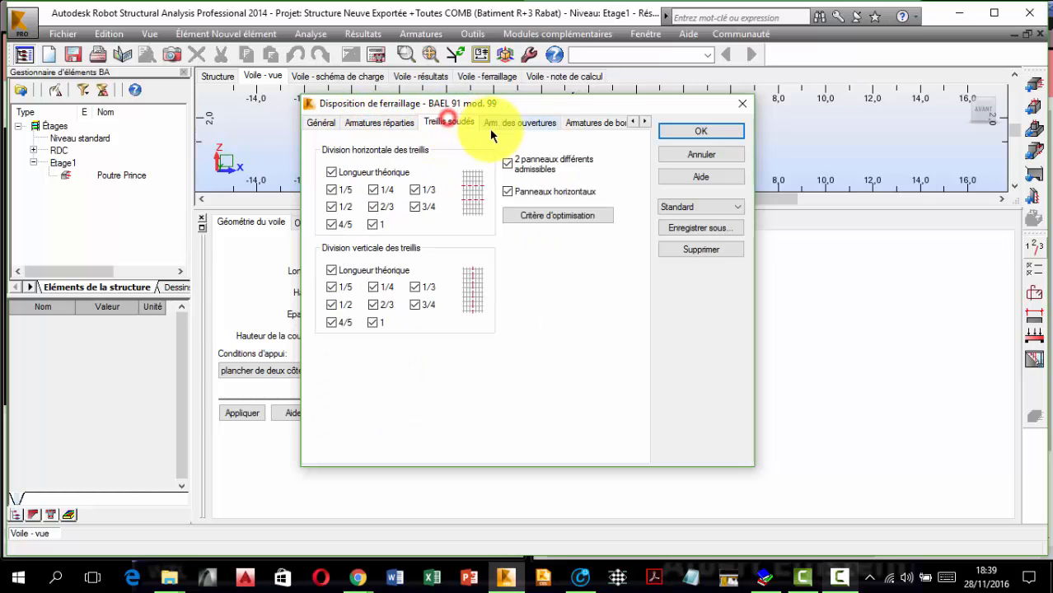
click(505, 124)
click(608, 124)
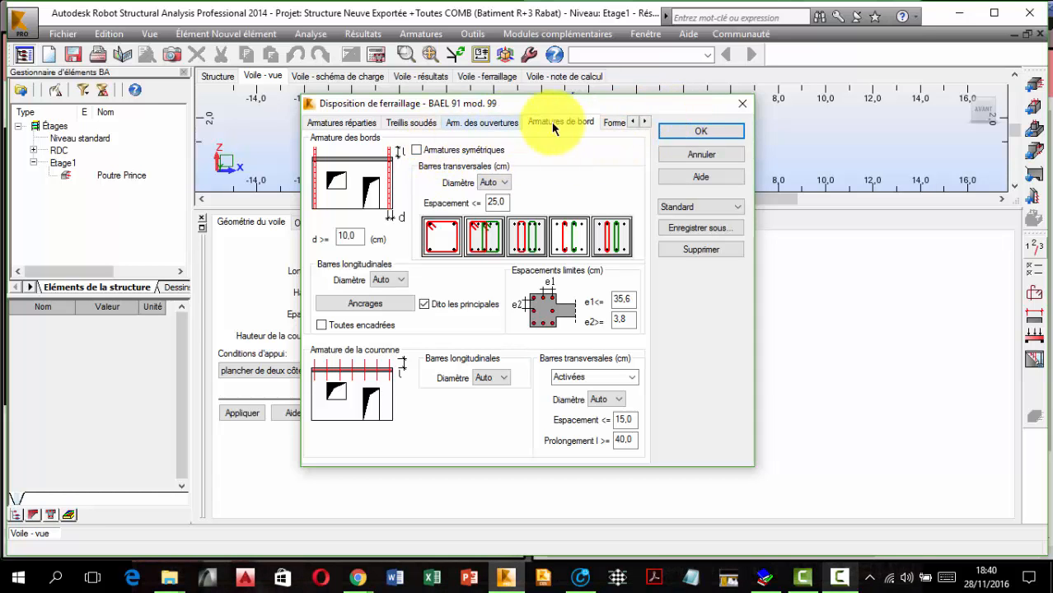
click(696, 207)
click(696, 210)
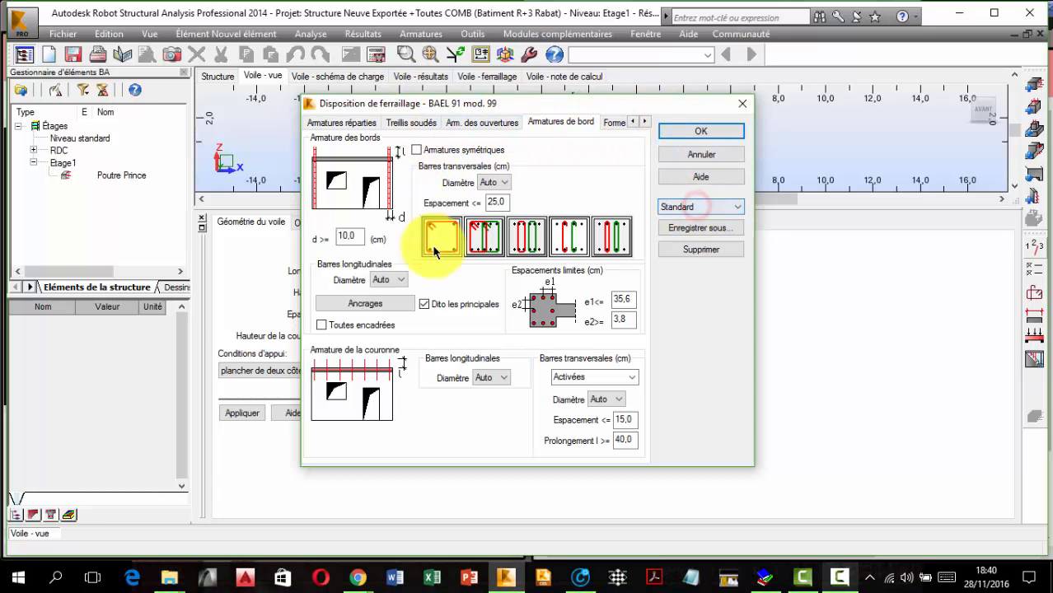
click(616, 123)
click(700, 135)
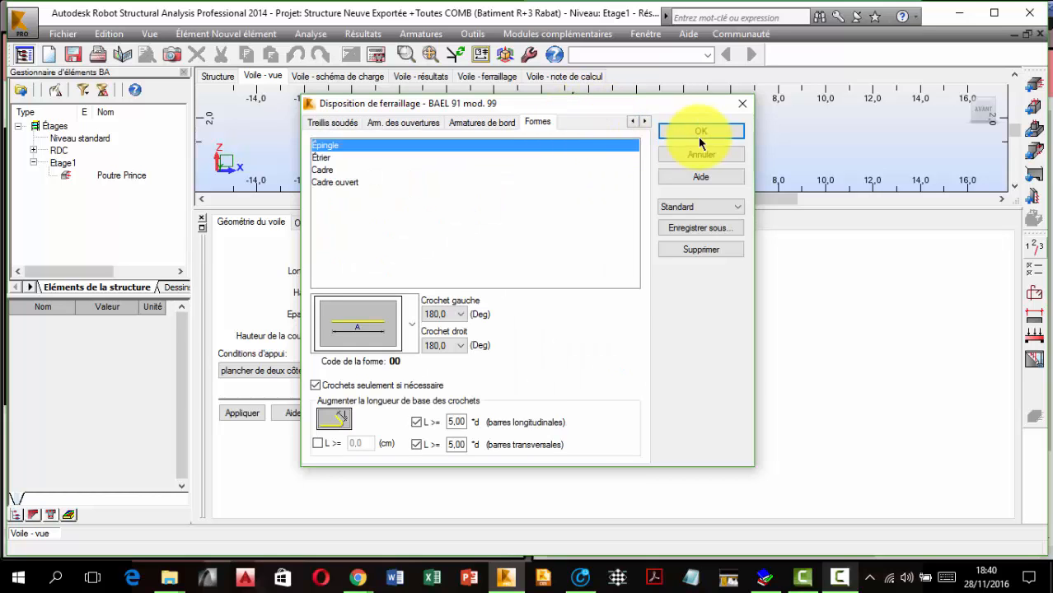
- Examine the N, M and H forces of the COMB_ELU combination in the wall's loads, and close them
click(1016, 333)
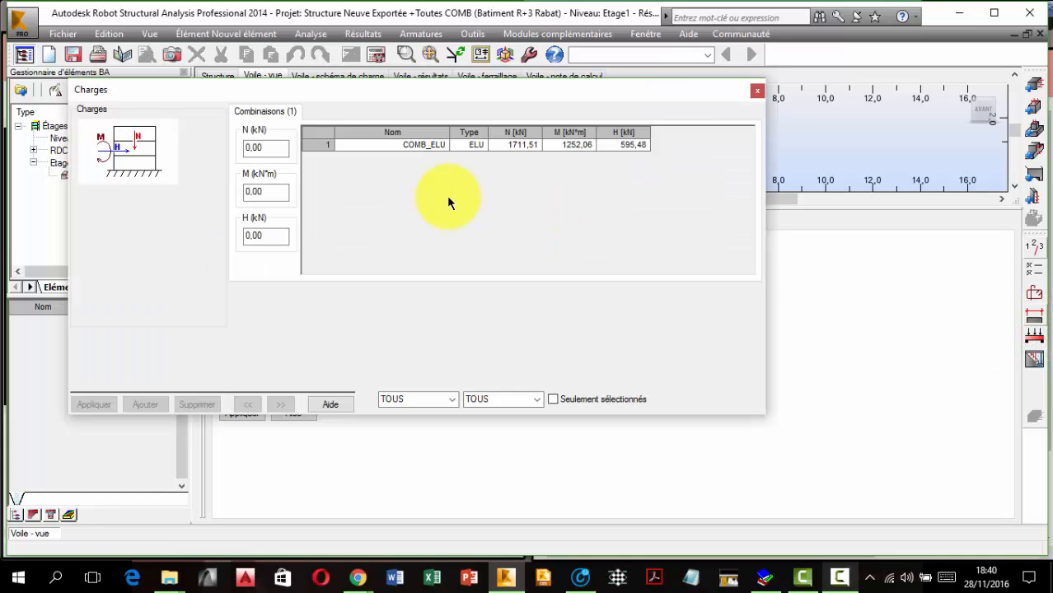
click(475, 132)
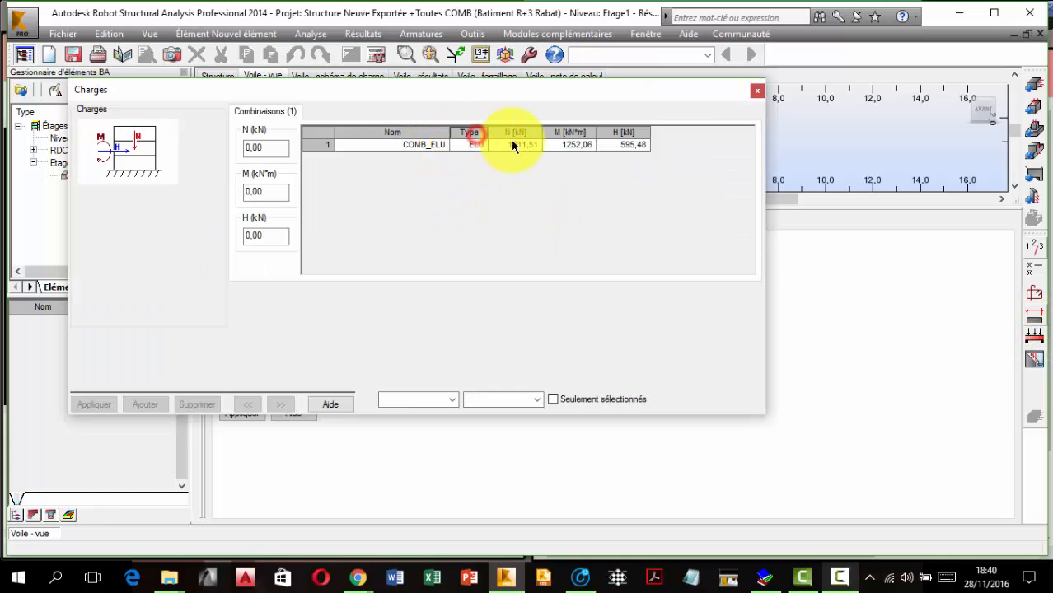
click(515, 133)
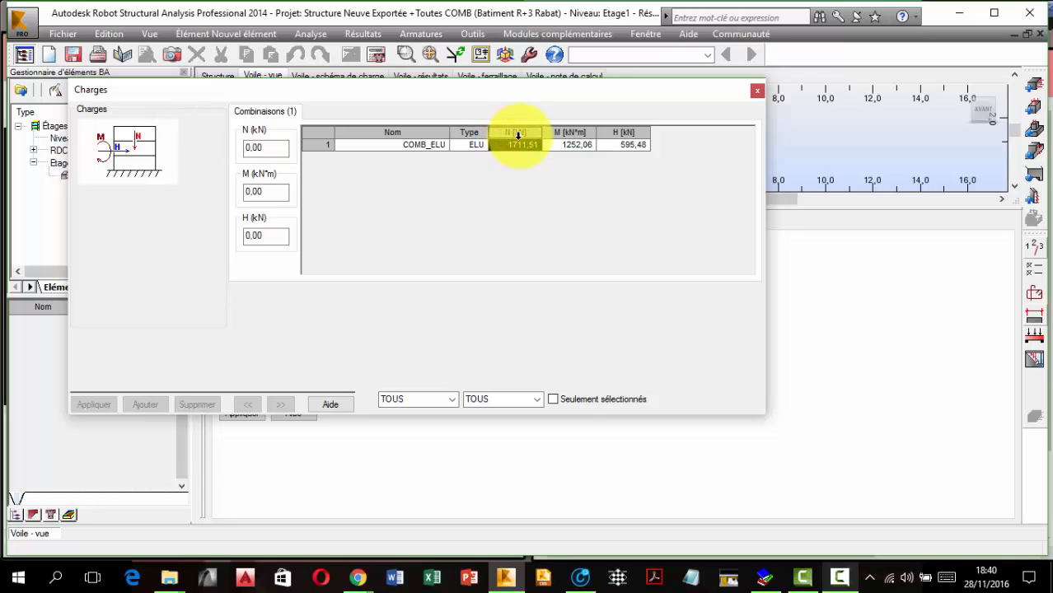
click(516, 146)
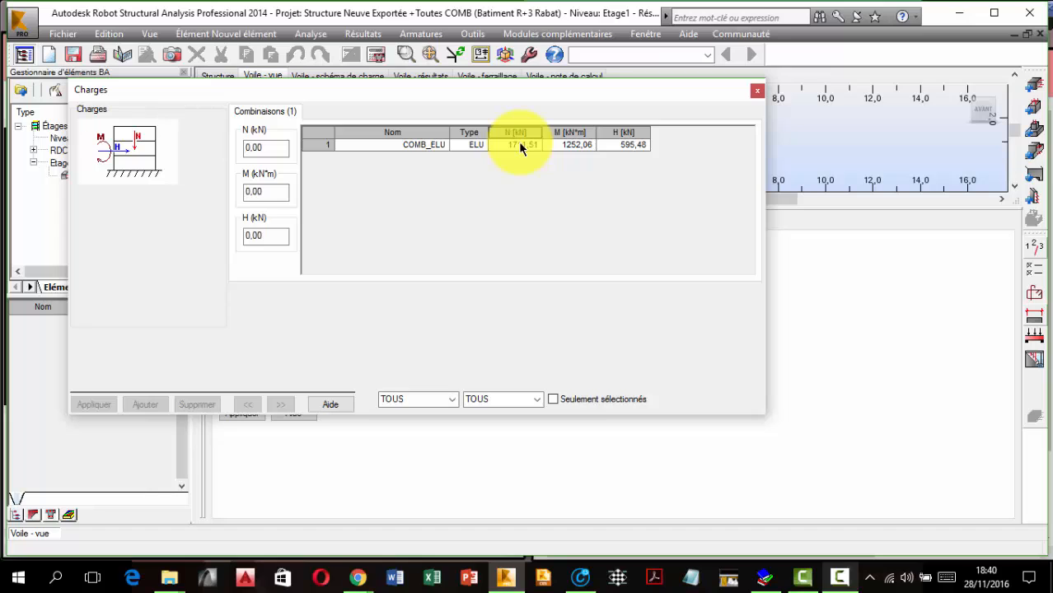
drag(520, 132, 550, 135)
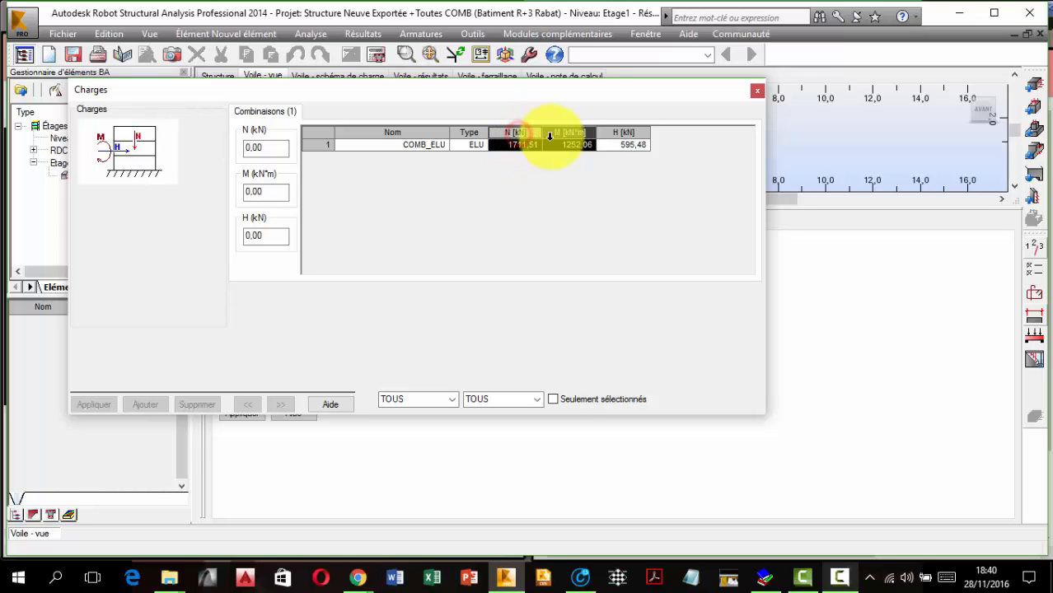
click(570, 133)
click(570, 134)
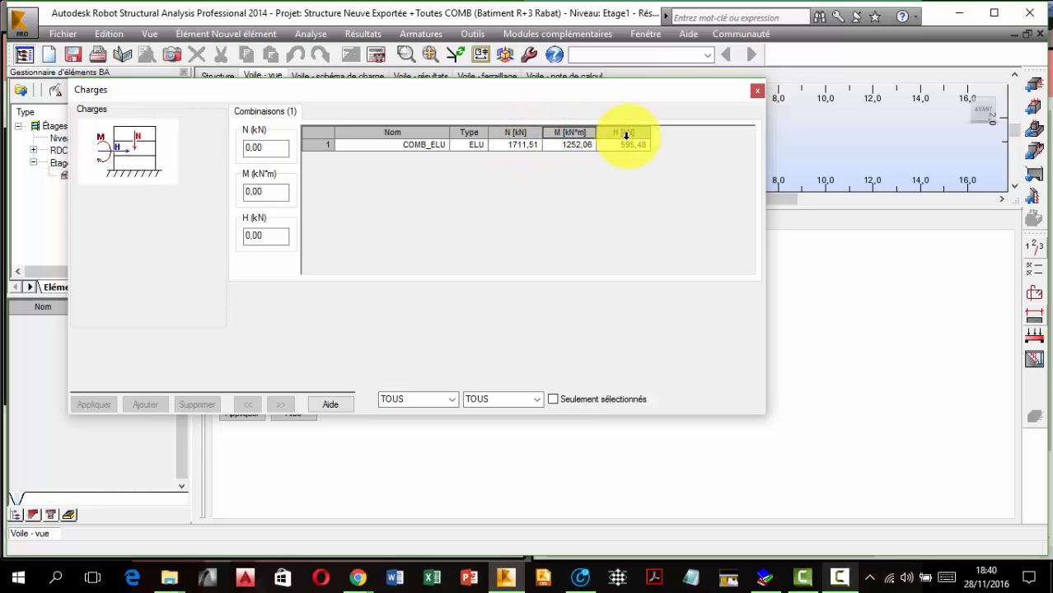
click(624, 134)
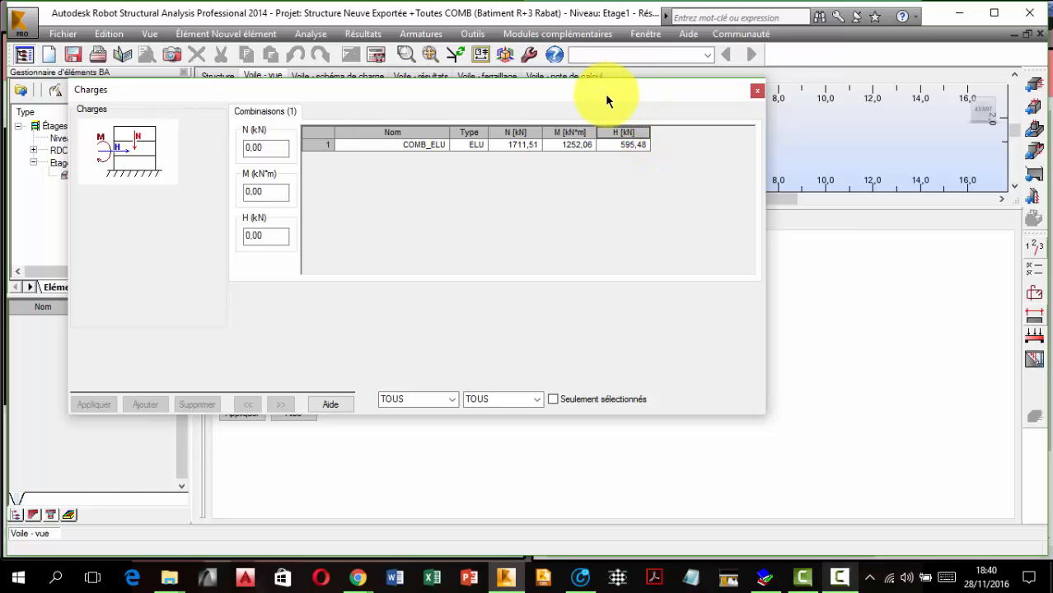
click(756, 93)
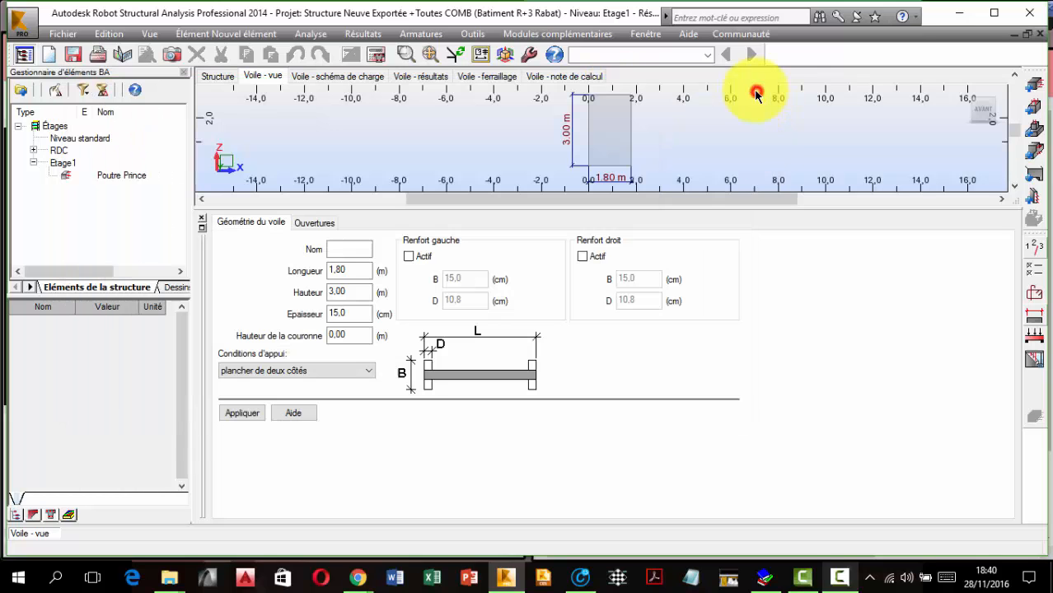
- Run the reinforcement calculation for the wall without generating drawings or keeping existing reinforcement
click(379, 57)
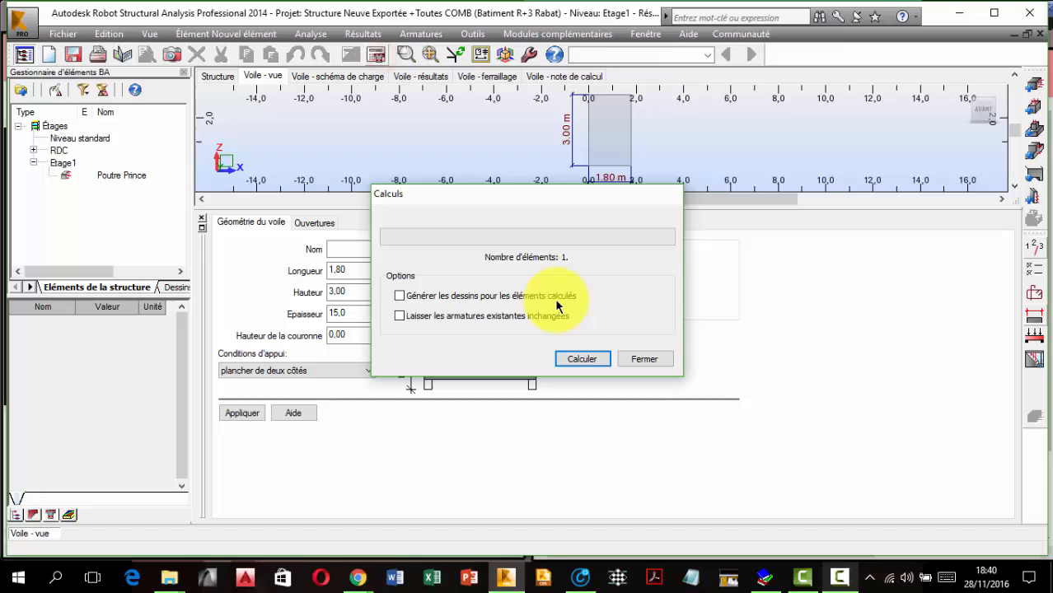
click(578, 356)
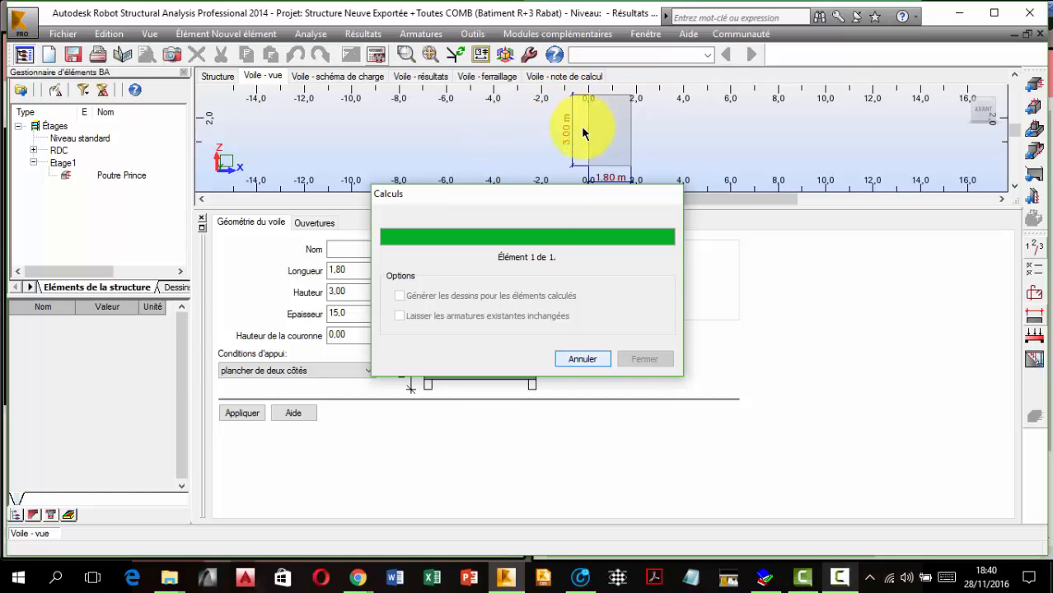
drag(548, 192, 525, 164)
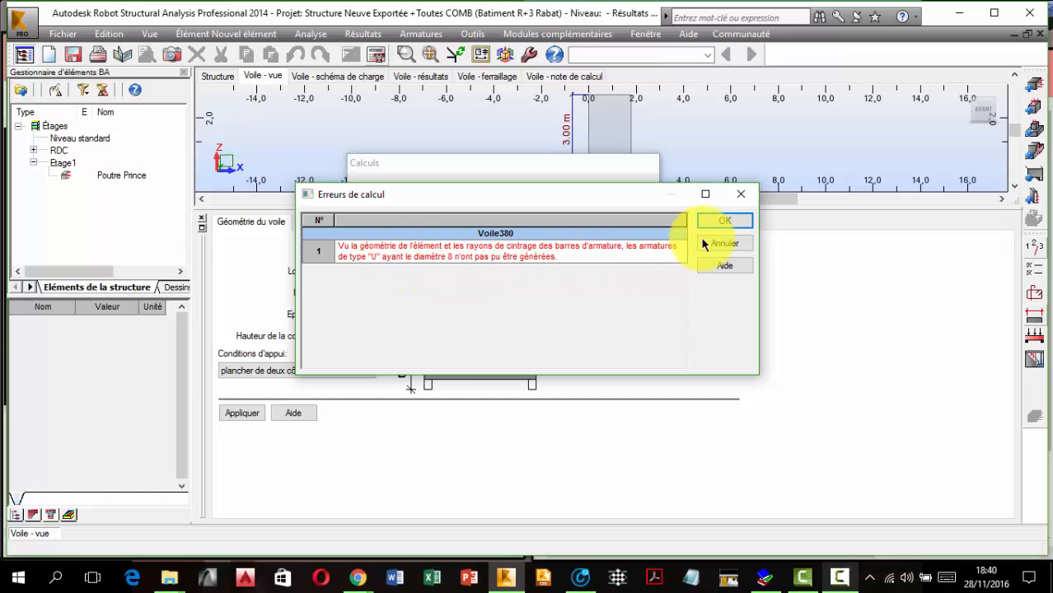
- Dismiss the calculation errors and display the wall's full reinforcement in the reinforcement view
click(724, 222)
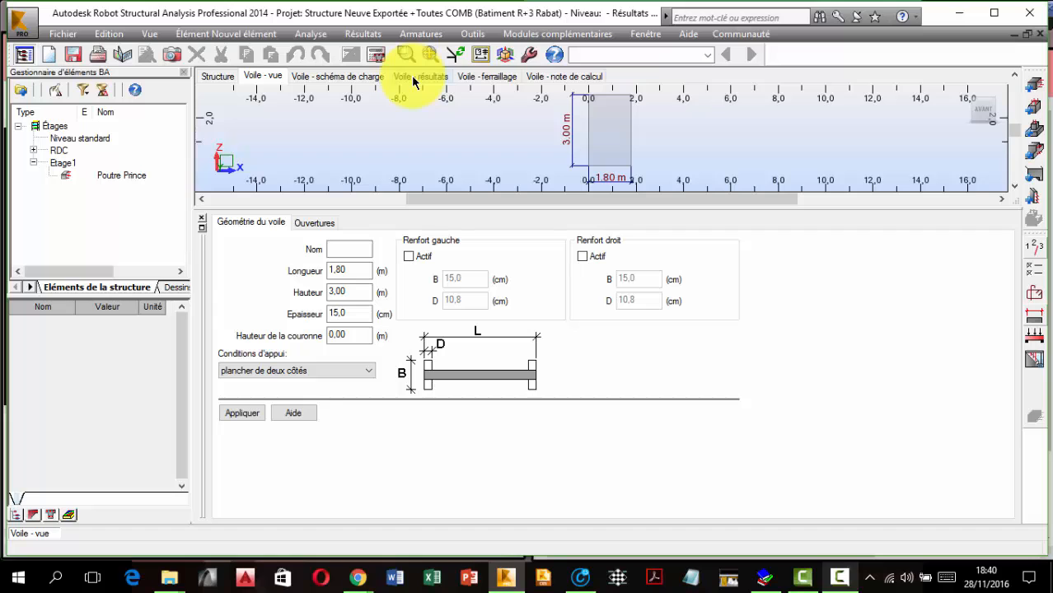
click(490, 76)
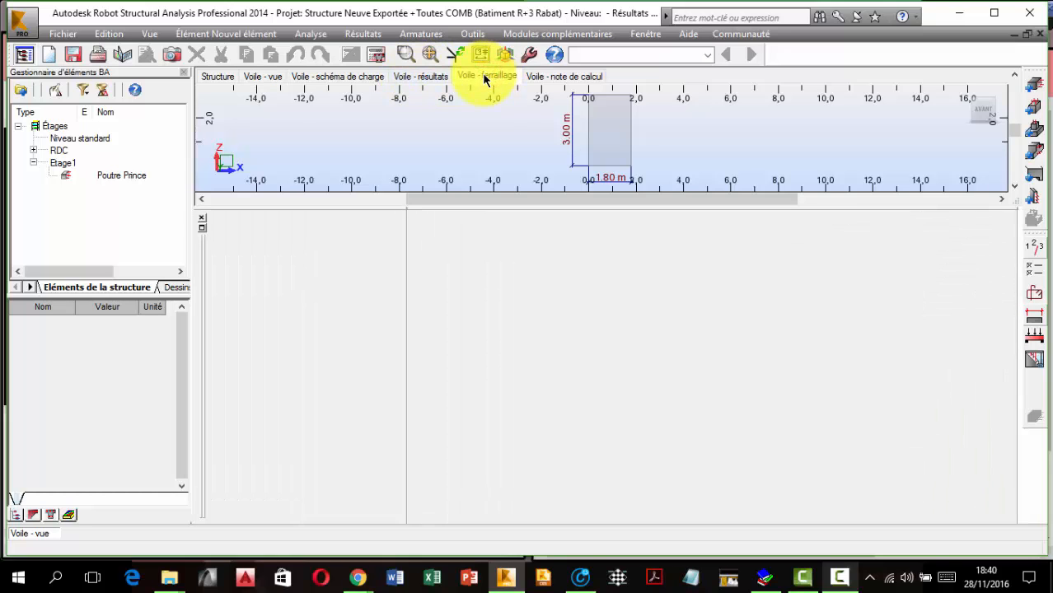
right_click(647, 142)
mouse_move(681, 186)
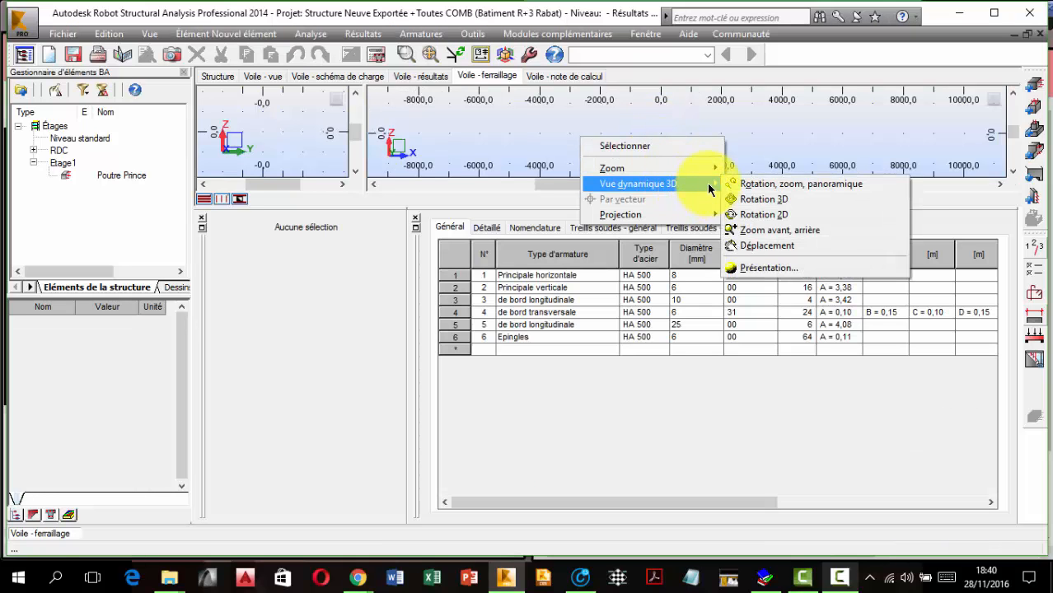
mouse_move(715, 172)
click(750, 228)
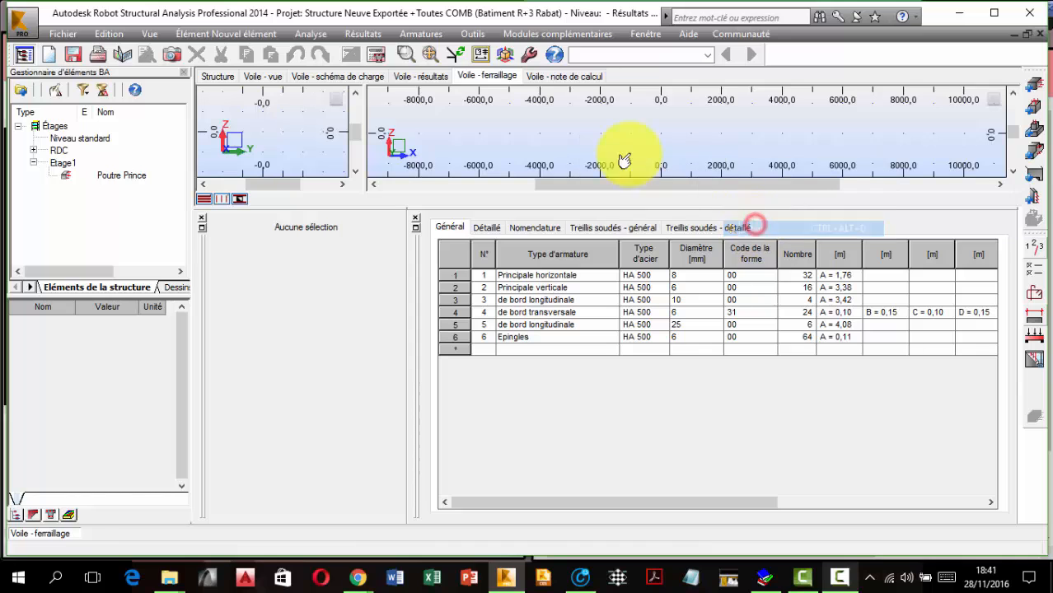
scroll(693, 128, up, 5)
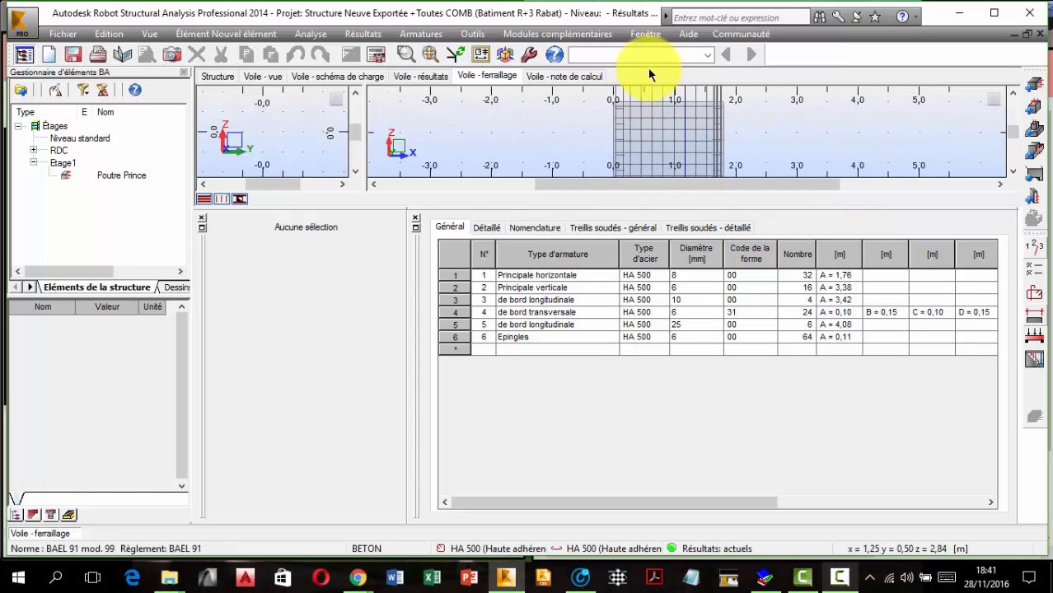
- Inspect the wall's main vertical bars and the longitudinal edge bars at both ends in 3D
shift+middle_drag(612, 149, 558, 154)
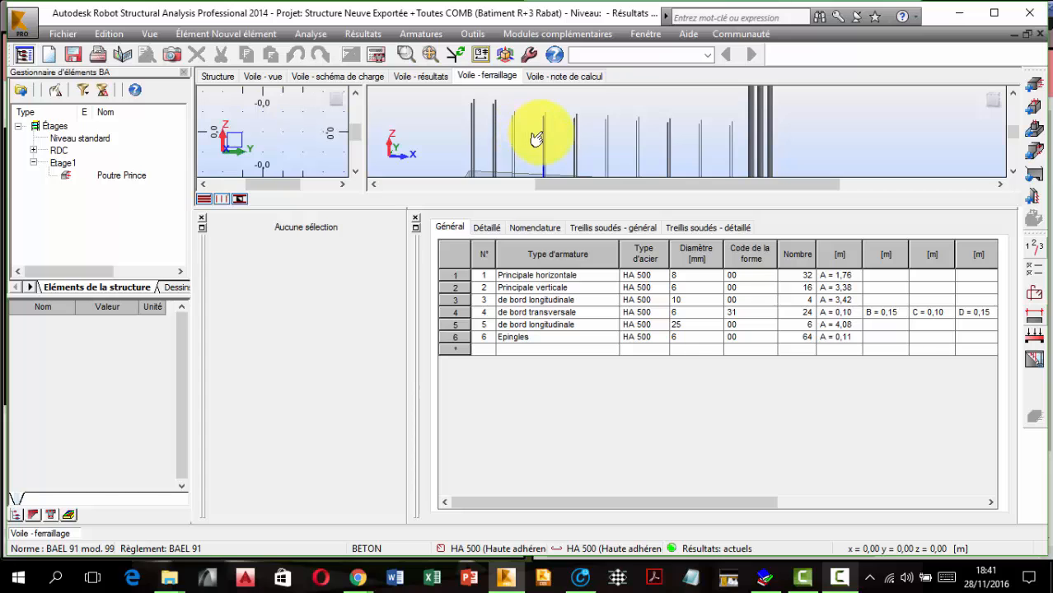
click(541, 133)
scroll(540, 129, down, 8)
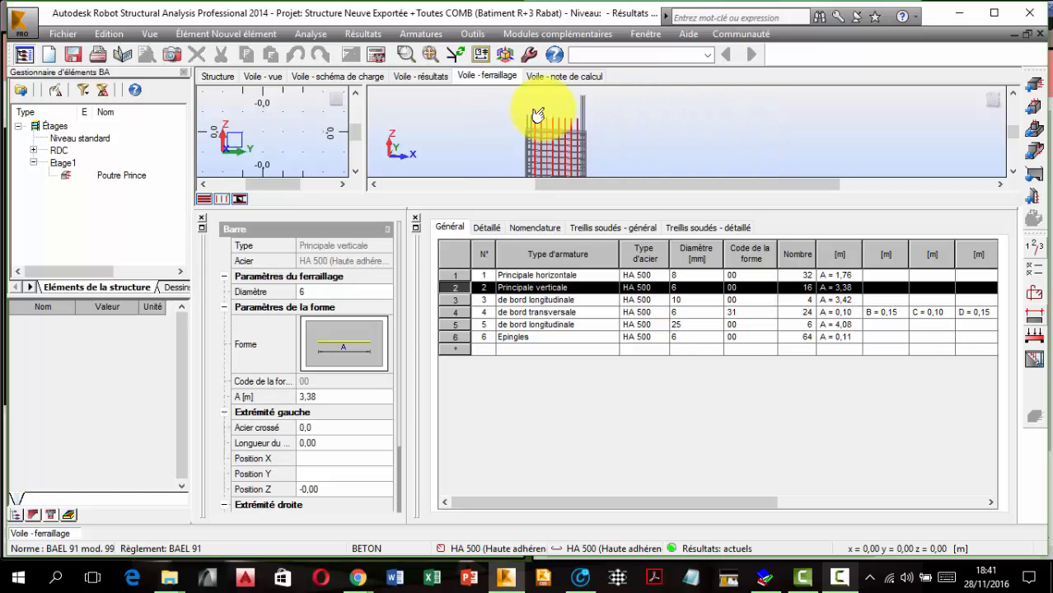
middle_drag(537, 115, 673, 126)
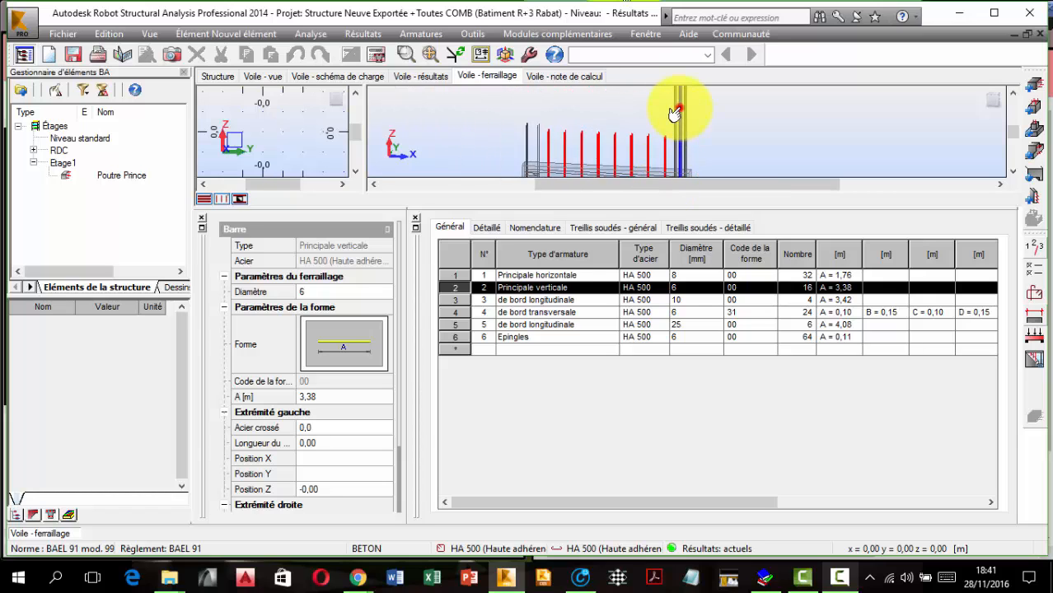
click(675, 110)
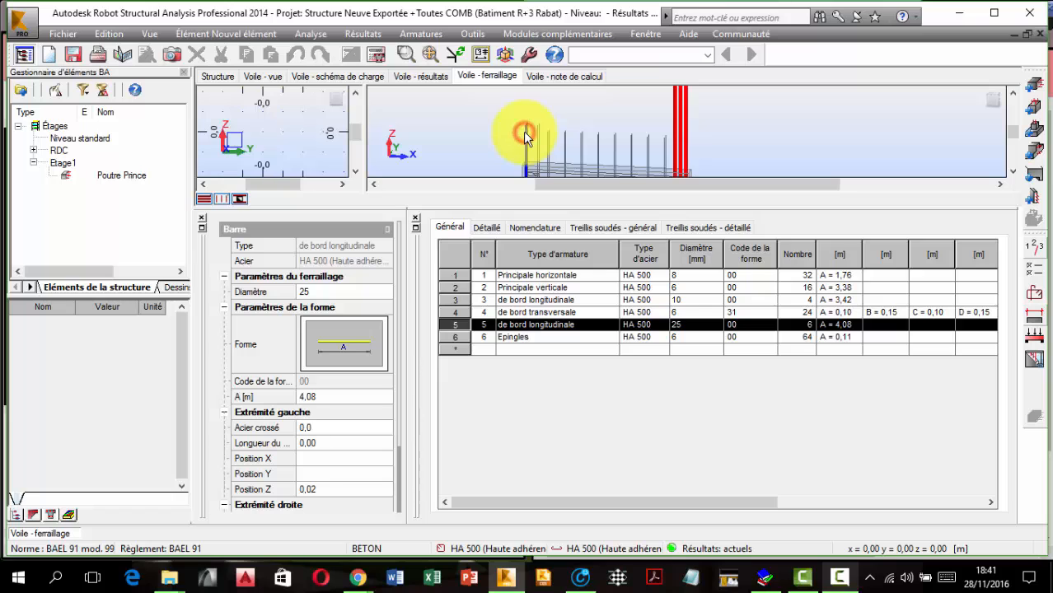
click(525, 134)
- Enable symmetrical reinforcement for the wall's edge bars in the reinforcement layout settings and accept them
click(993, 258)
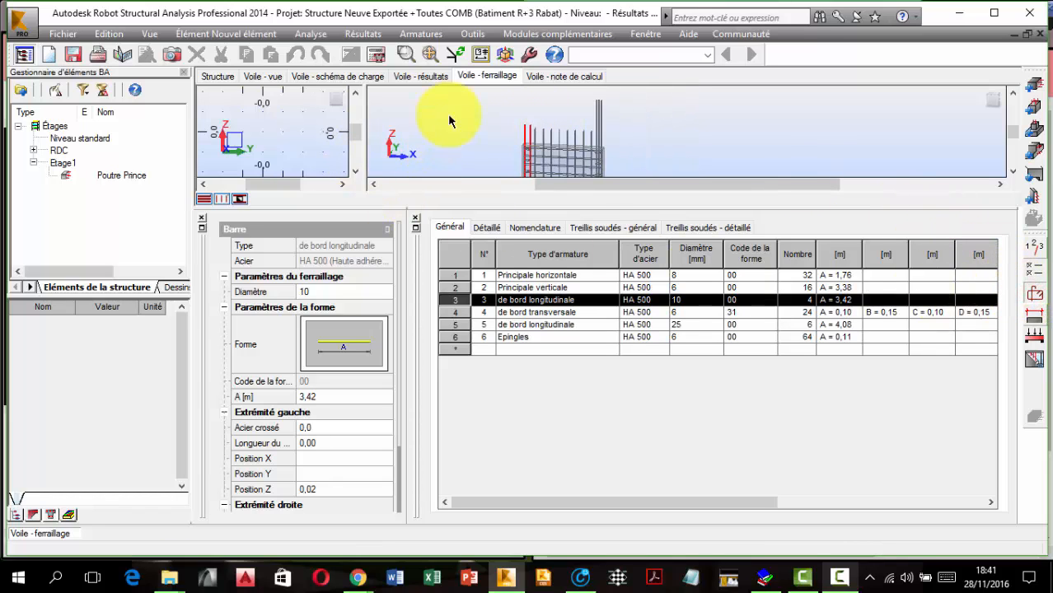
click(1033, 293)
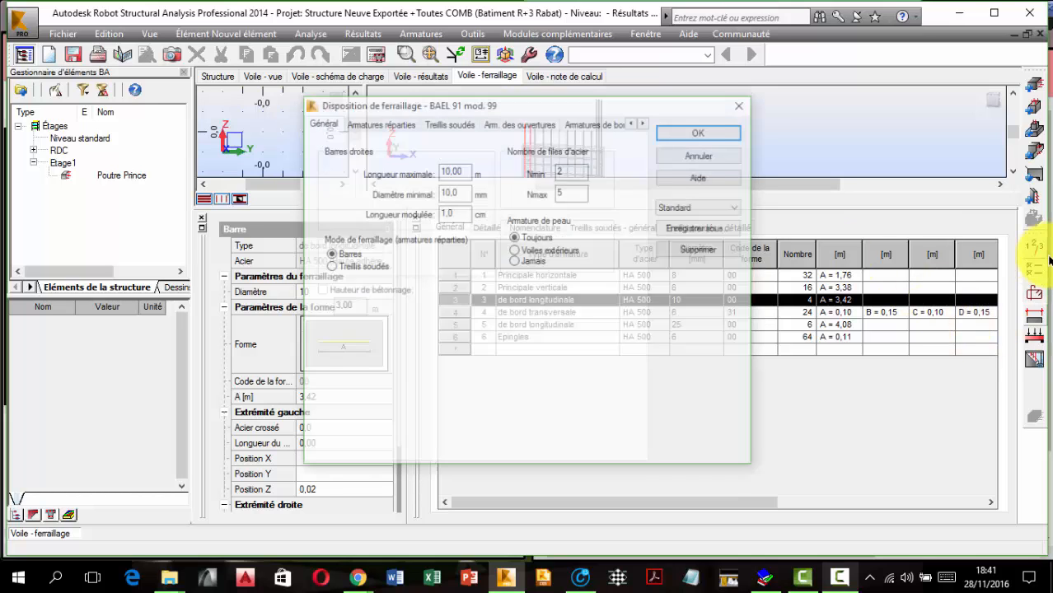
click(494, 123)
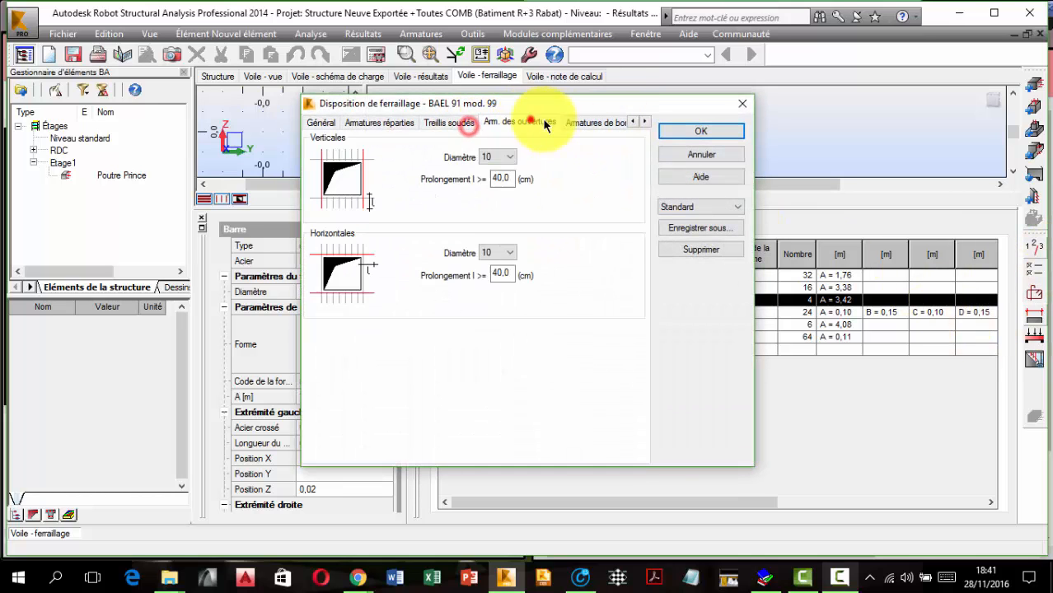
click(597, 123)
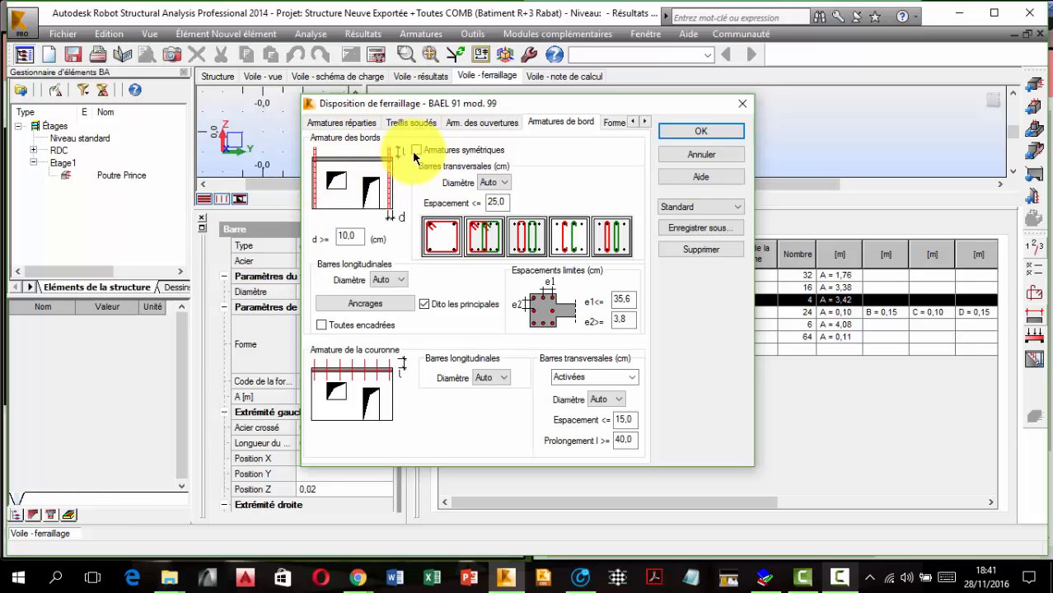
click(700, 132)
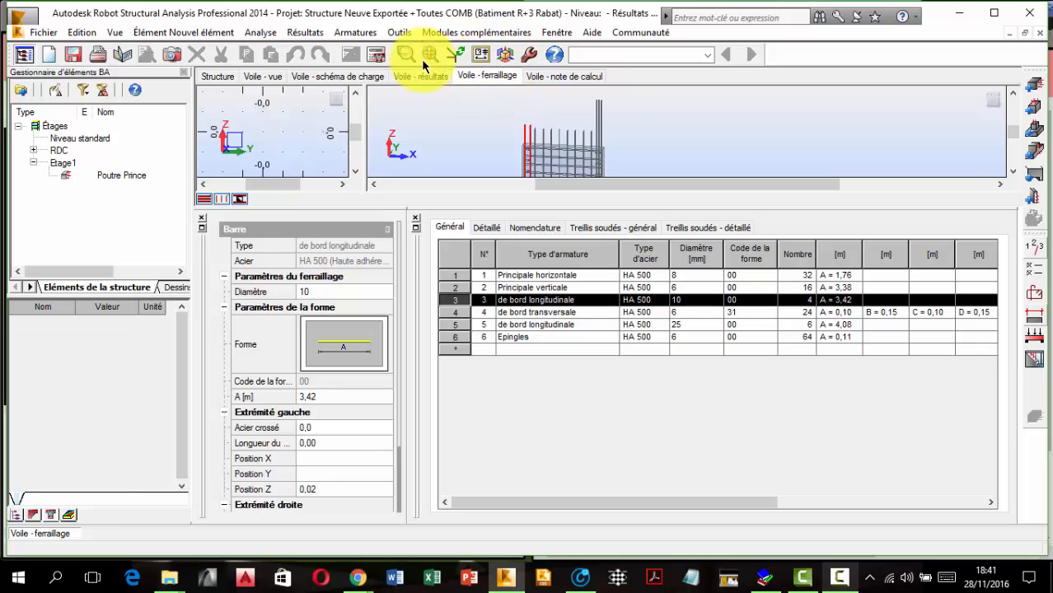
- Recalculate the wall's reinforcement without generating drawings or keeping existing bars, and dismiss the calculation errors
click(376, 54)
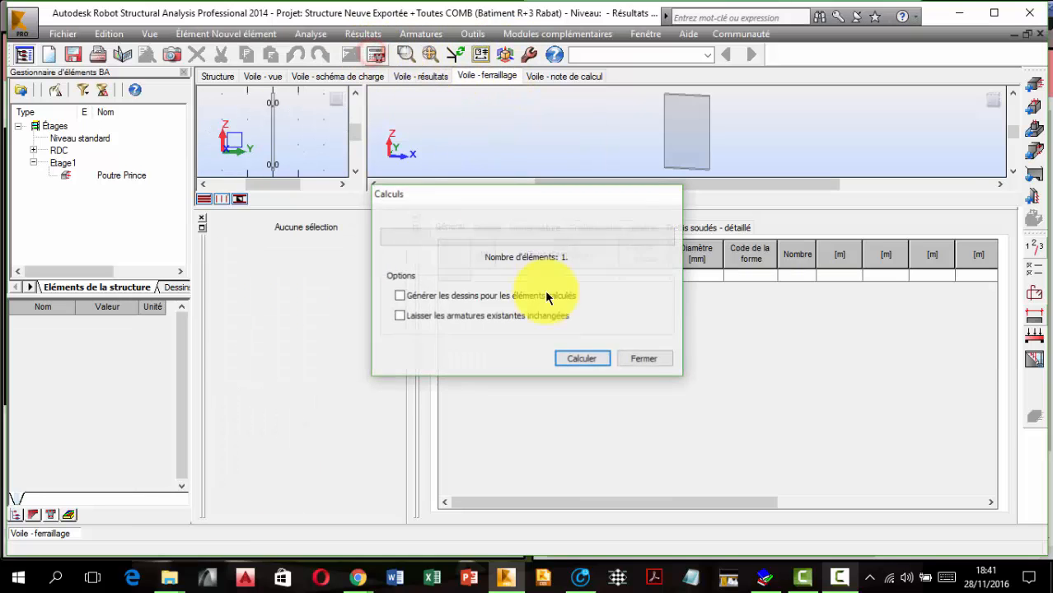
click(581, 360)
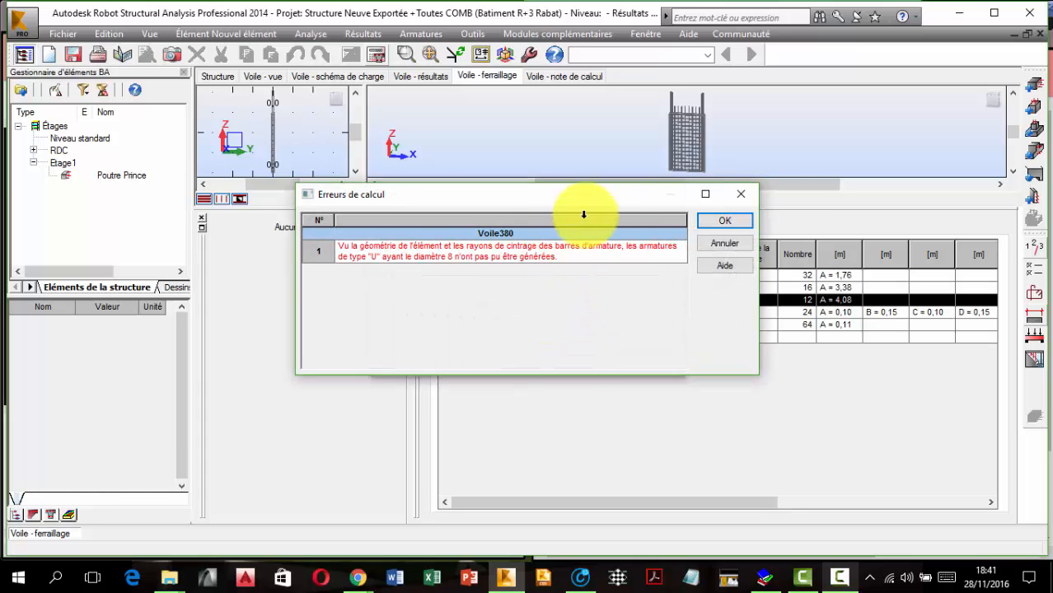
click(723, 221)
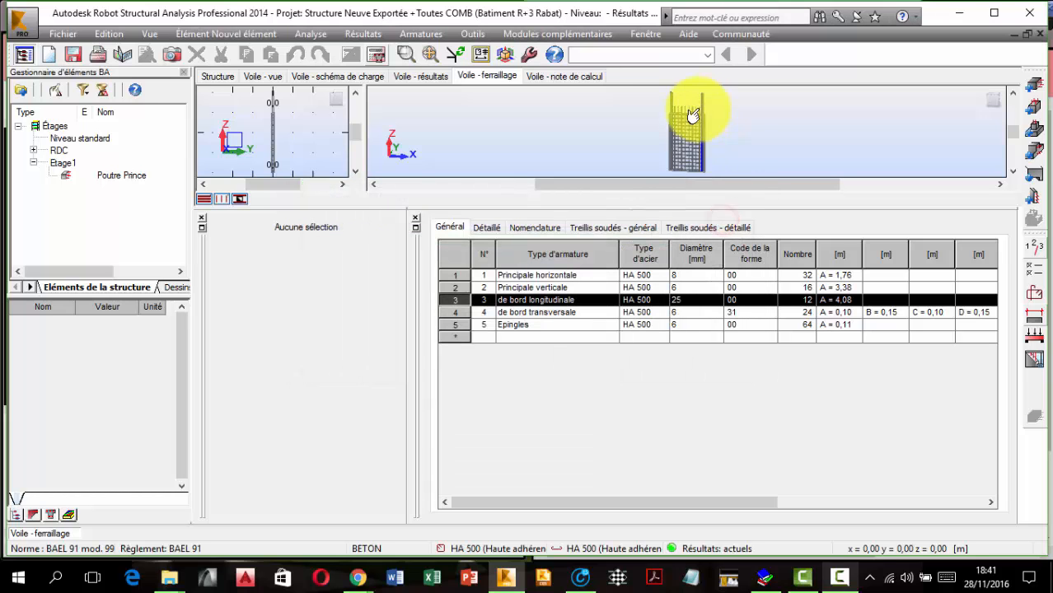
- Select the wall's longitudinal edge bars and set their diameter to 12 mm in the reinforcement table
scroll(693, 113, up, 5)
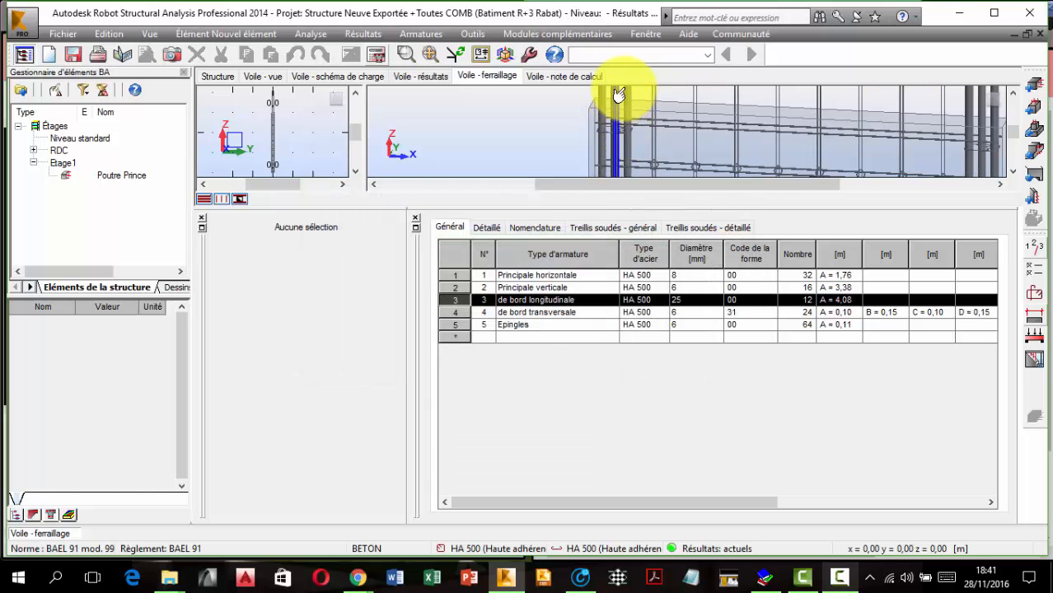
click(623, 106)
scroll(635, 98, down, 5)
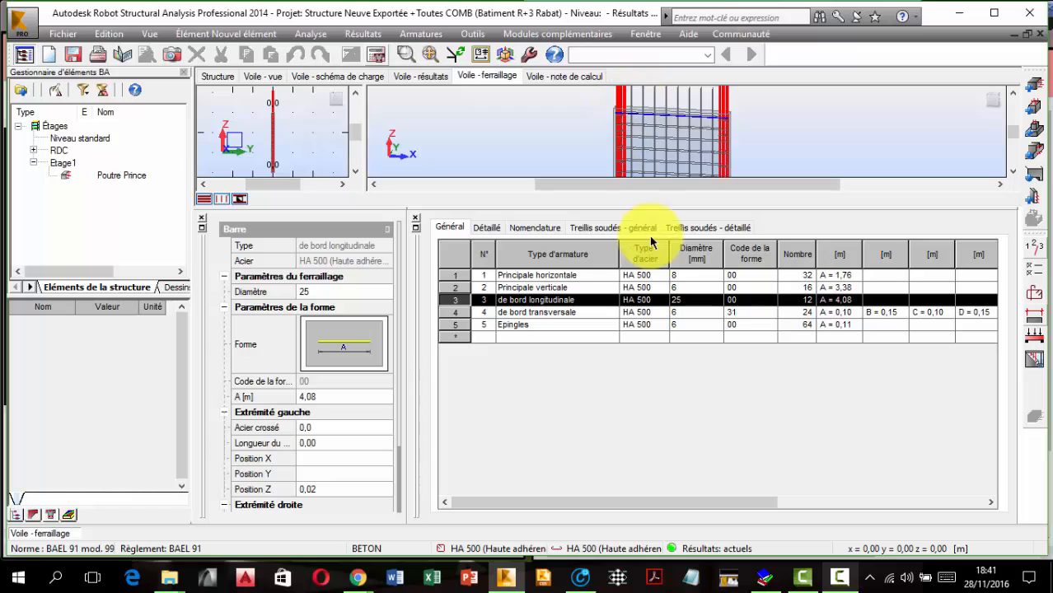
click(684, 302)
click(684, 300)
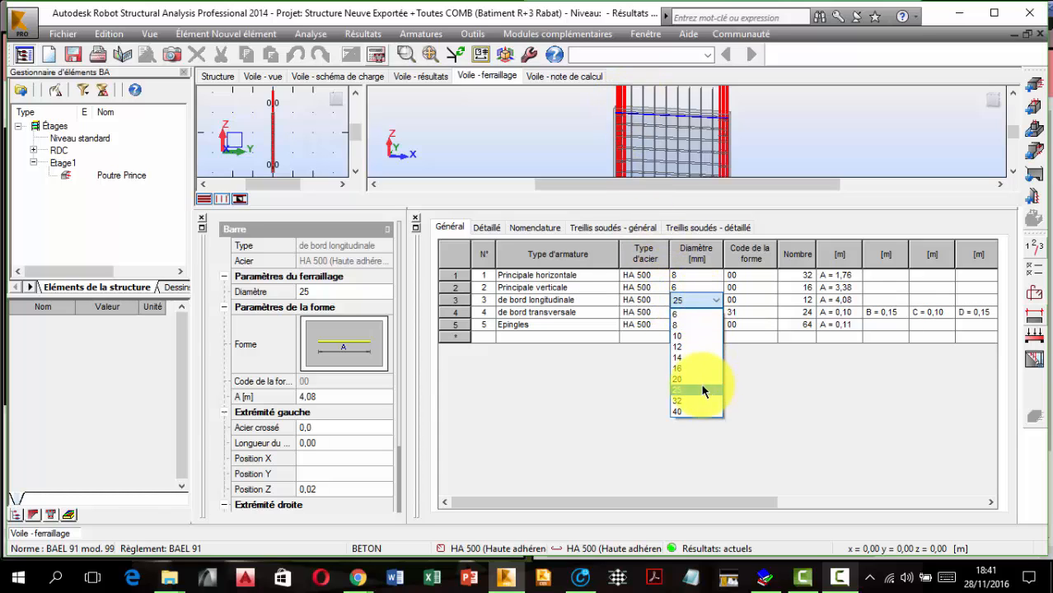
click(686, 347)
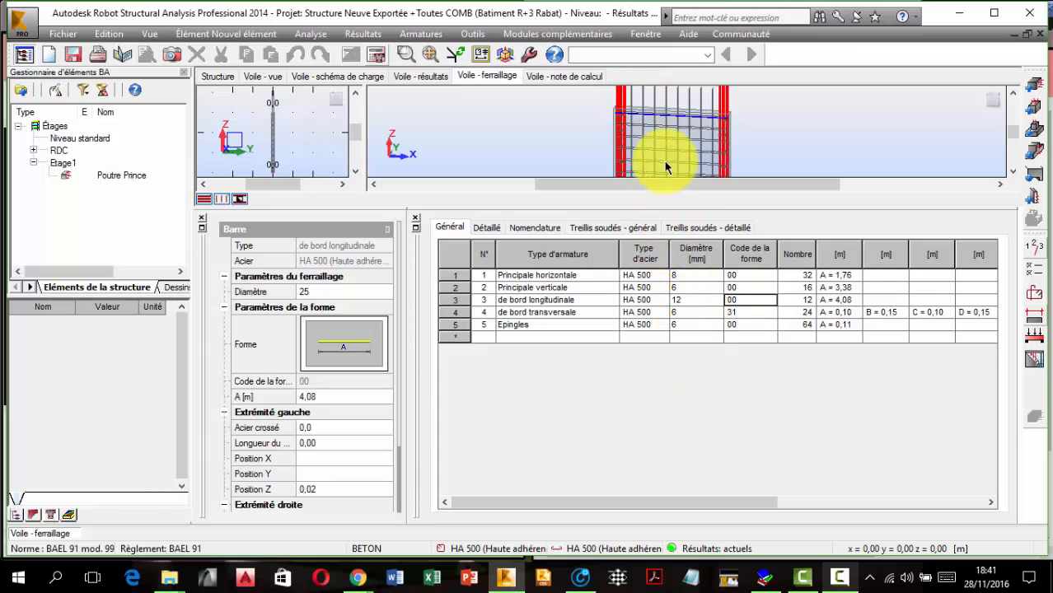
- Select the main vertical bars and inspect the wall's reinforcement cage from an angled 3D view
scroll(659, 140, up, 5)
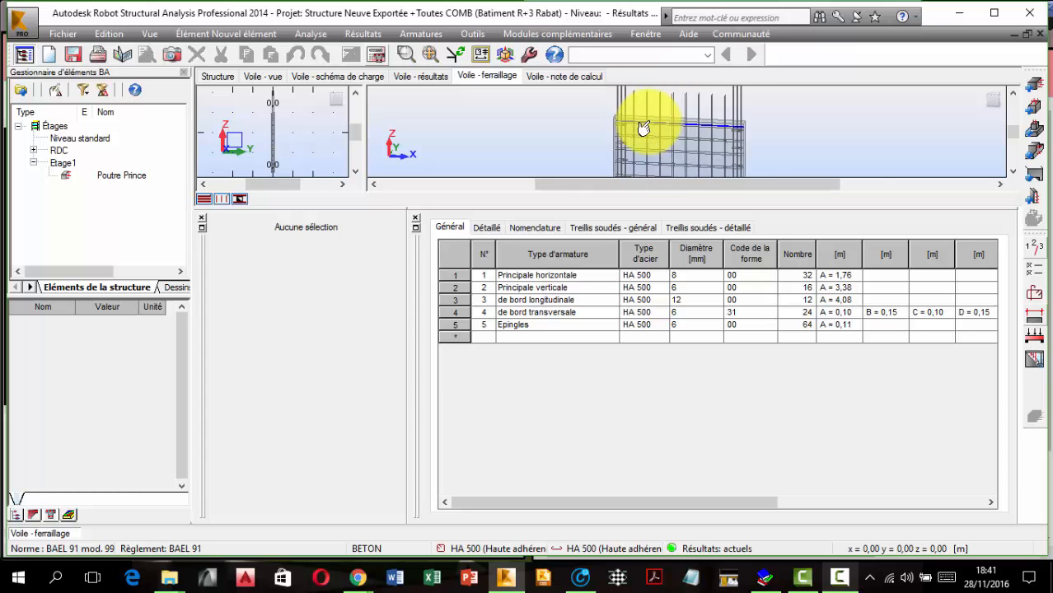
click(609, 109)
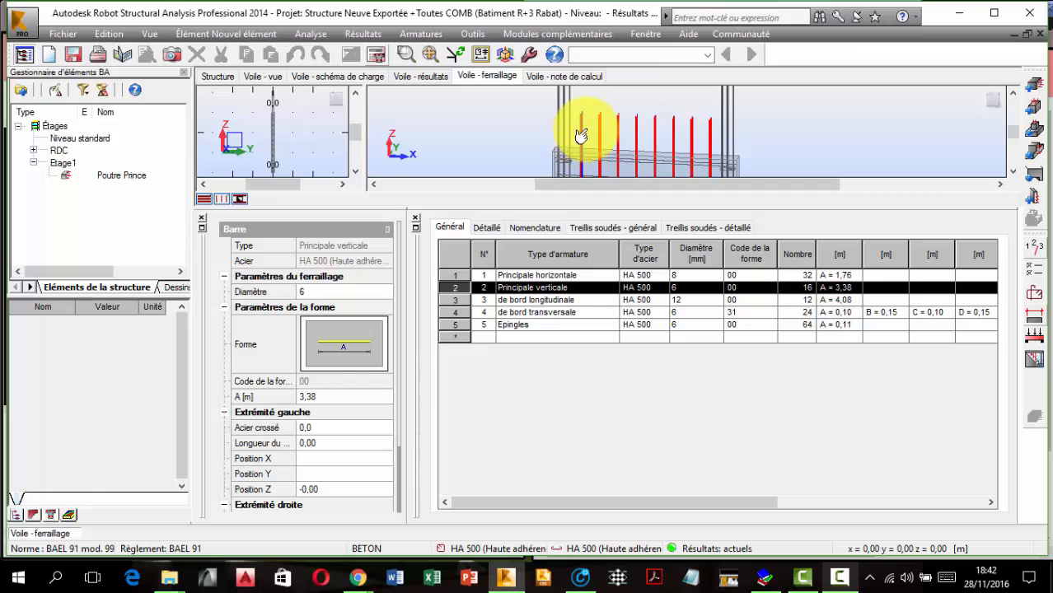
shift+middle_drag(581, 136, 557, 78)
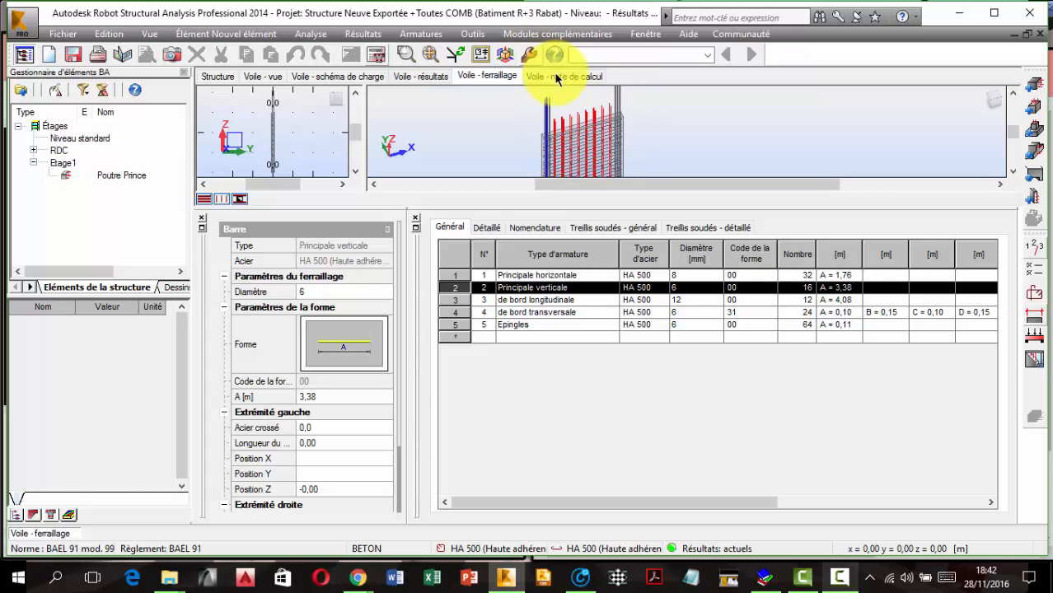
- Review the wall's calculation note from the material characteristics through to the quantities
click(557, 77)
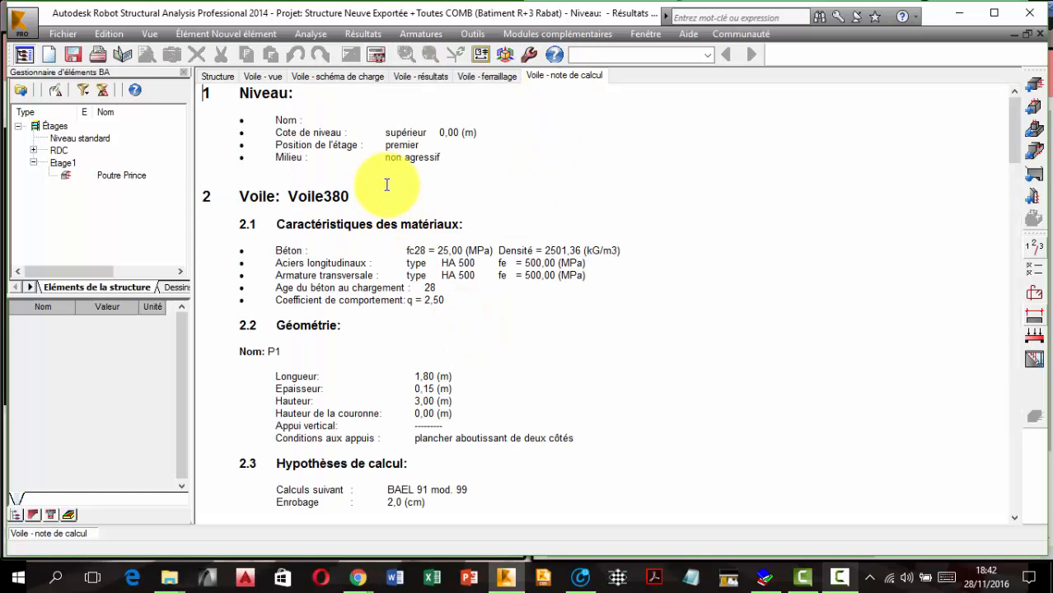
scroll(394, 162, down, 3)
scroll(394, 162, down, 20)
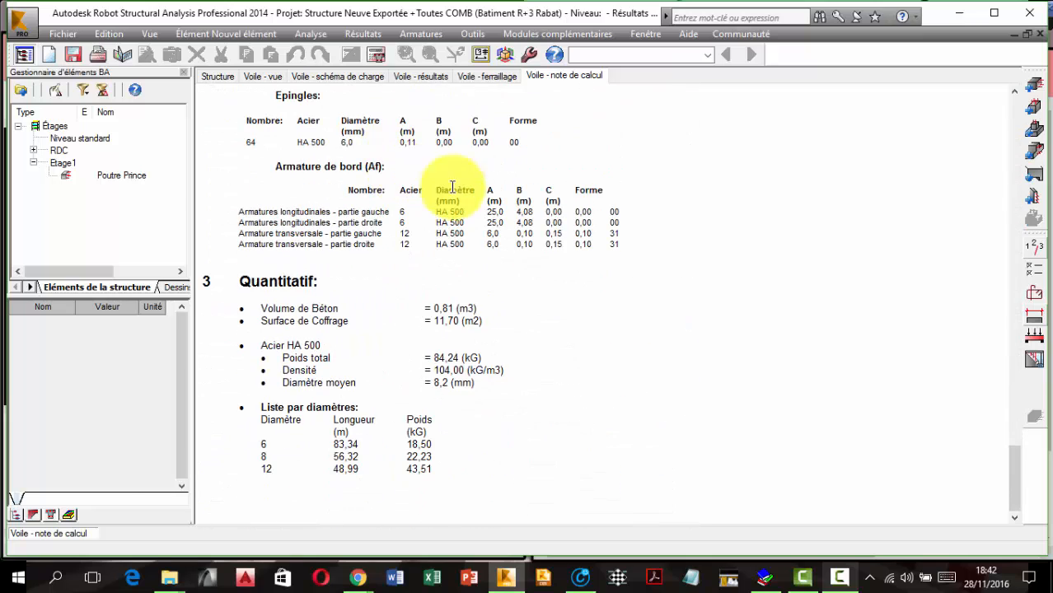
drag(1015, 486, 953, 99)
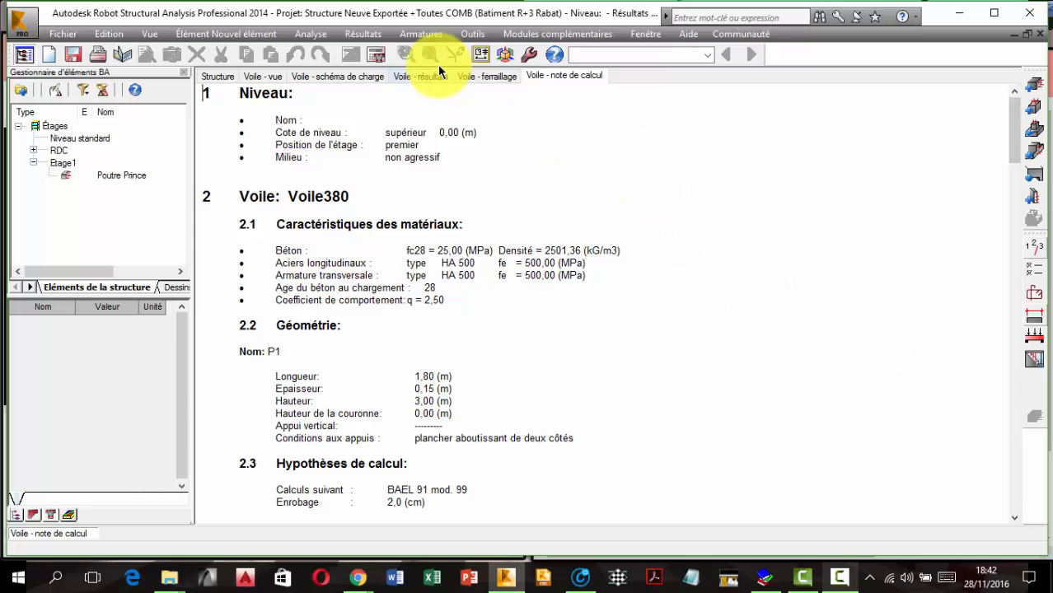
- Return to the wall's reinforcement view and display the whole cage in 3D
click(476, 80)
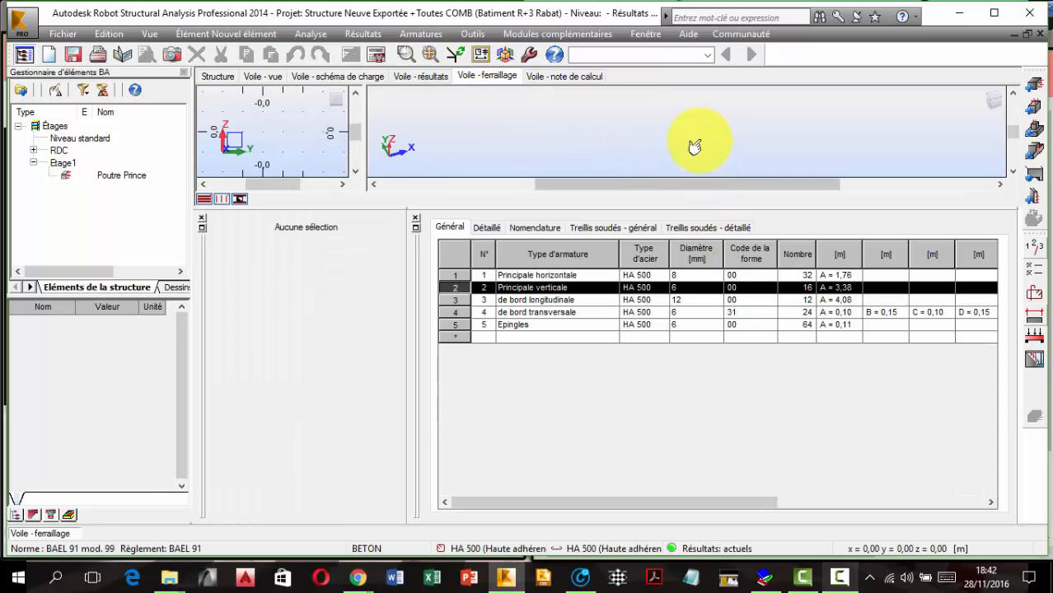
right_click(685, 132)
mouse_move(742, 173)
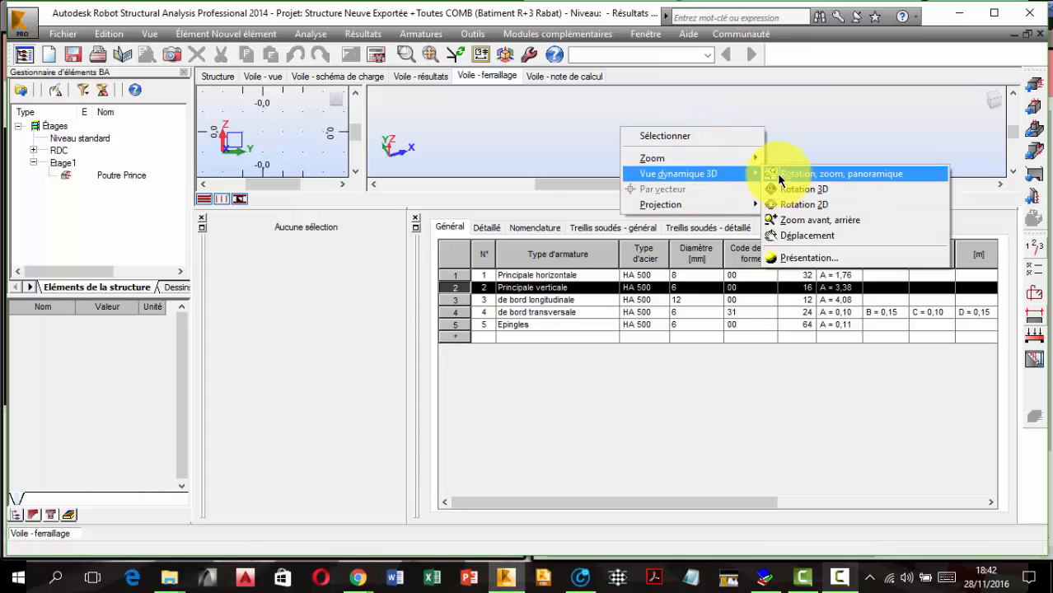
mouse_move(708, 158)
click(799, 218)
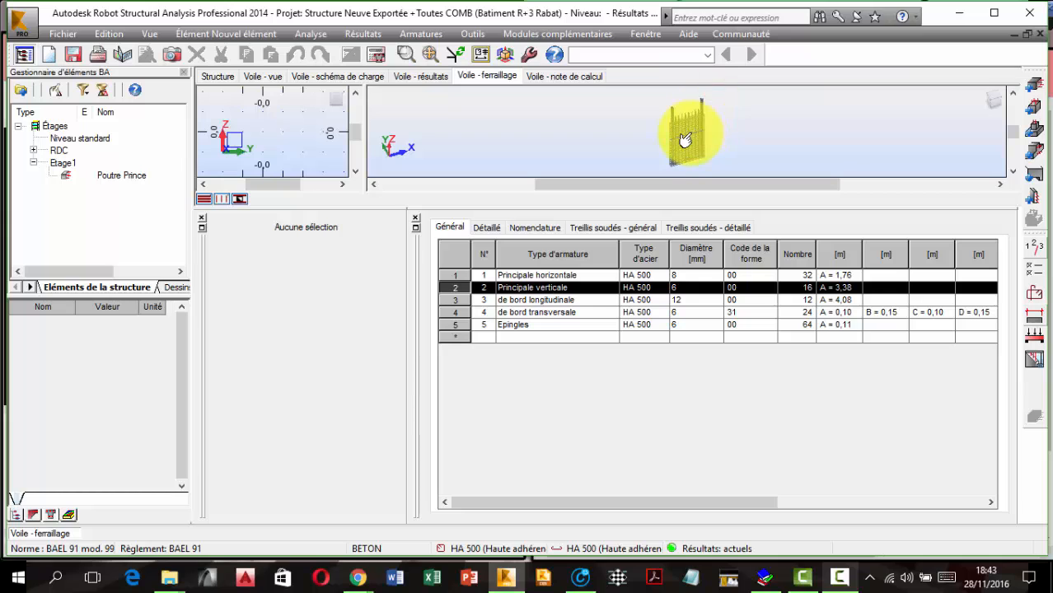
drag(685, 140, 547, 172)
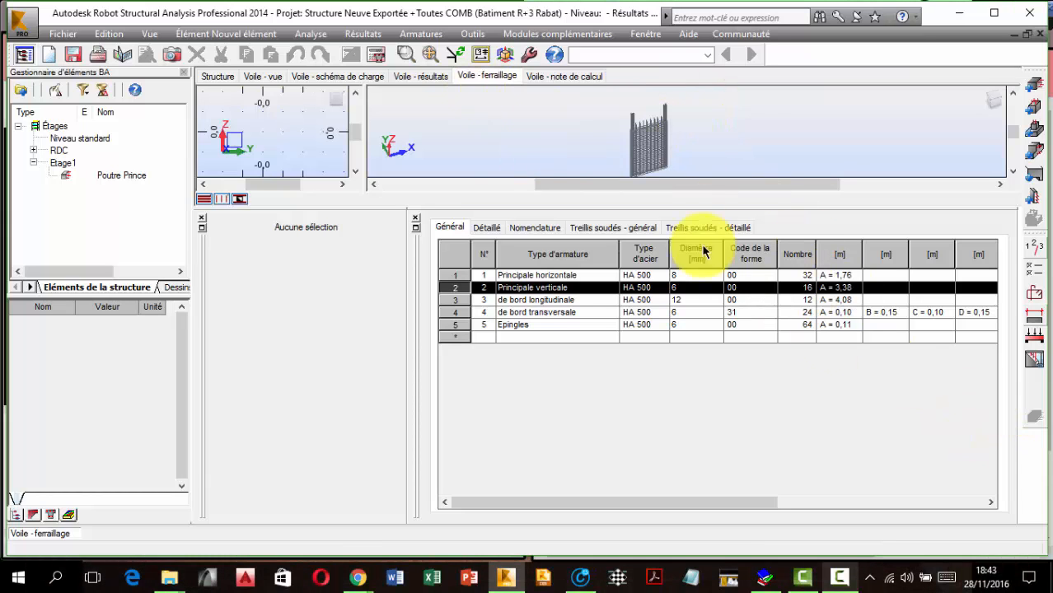
- Open Voile380 from the RDC level and recalculate its reinforcement, discarding the manual bar modifications
click(33, 151)
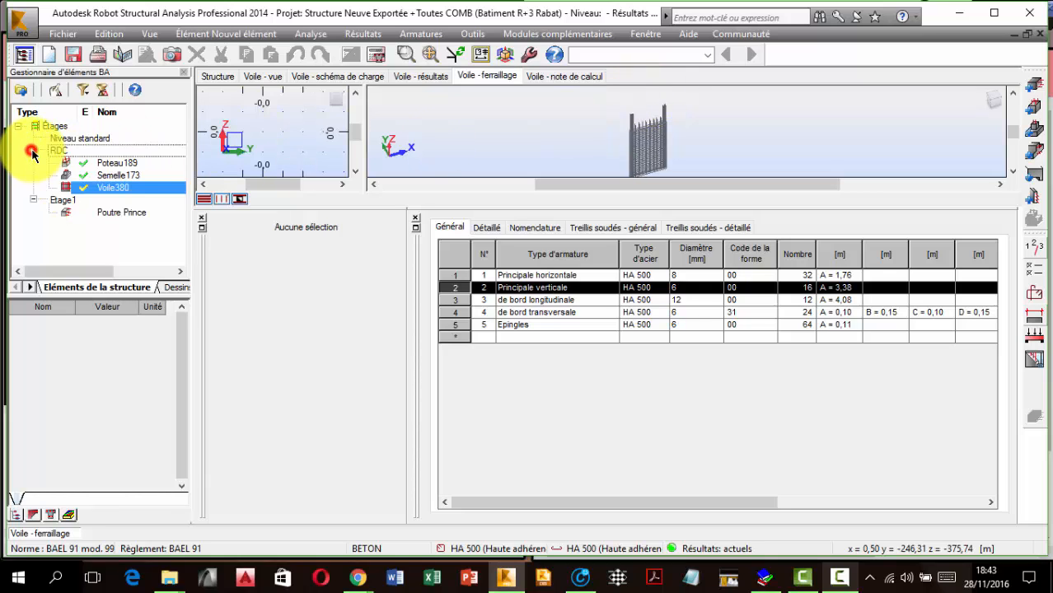
double_click(125, 187)
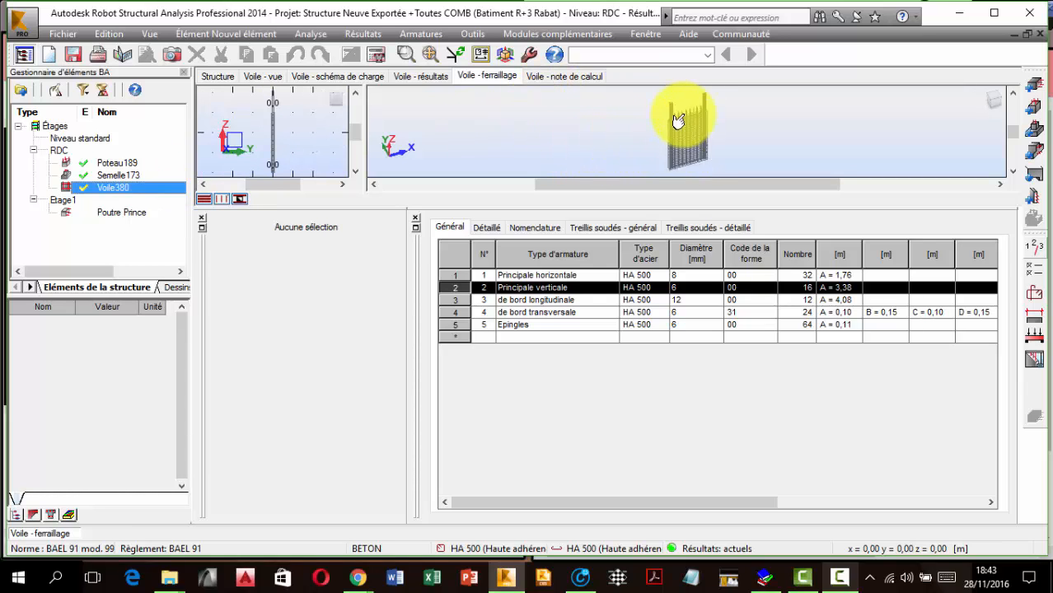
click(376, 55)
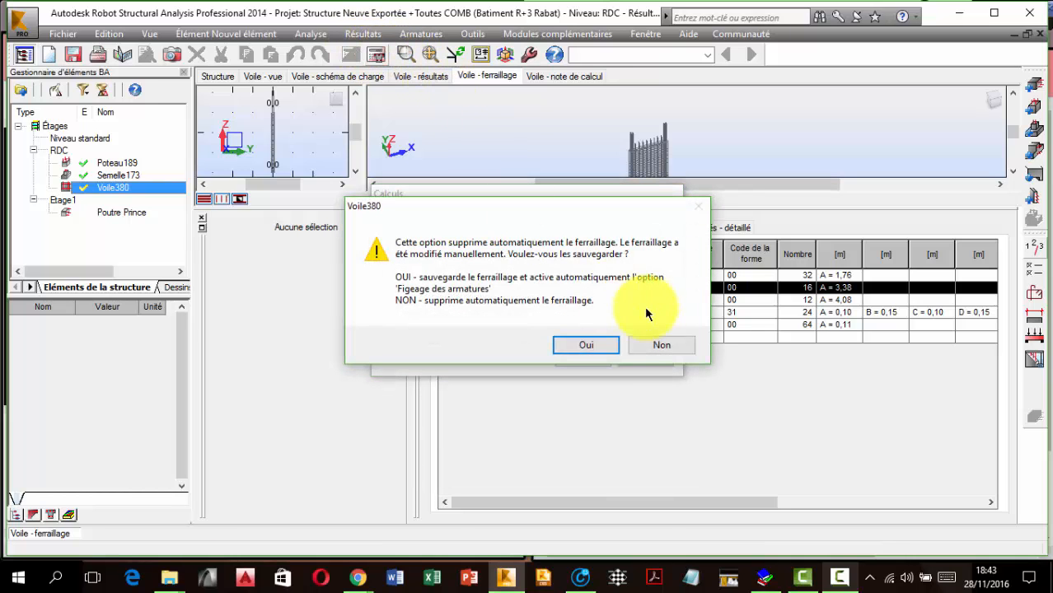
click(661, 345)
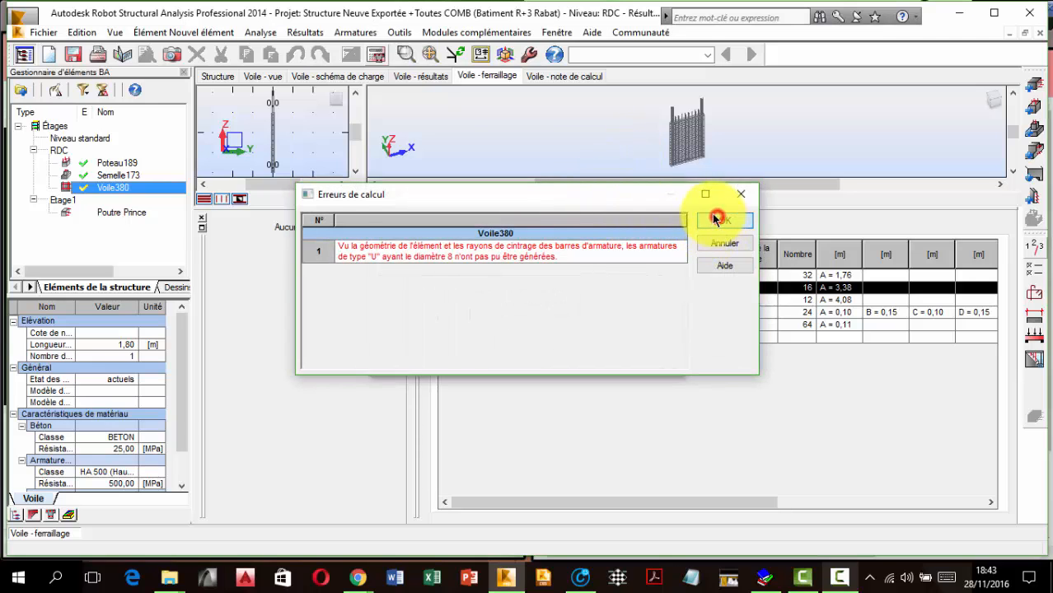
- Dismiss the calculation errors for Voile380 and inspect the transverse edge bars in the wall's 3D reinforcement view
click(737, 220)
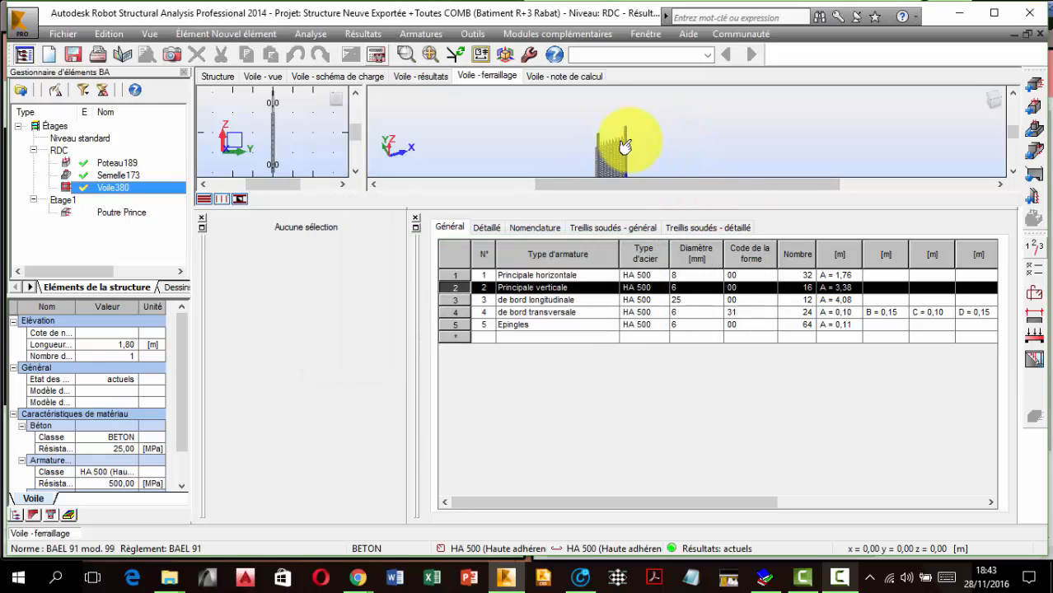
scroll(625, 146, up, 5)
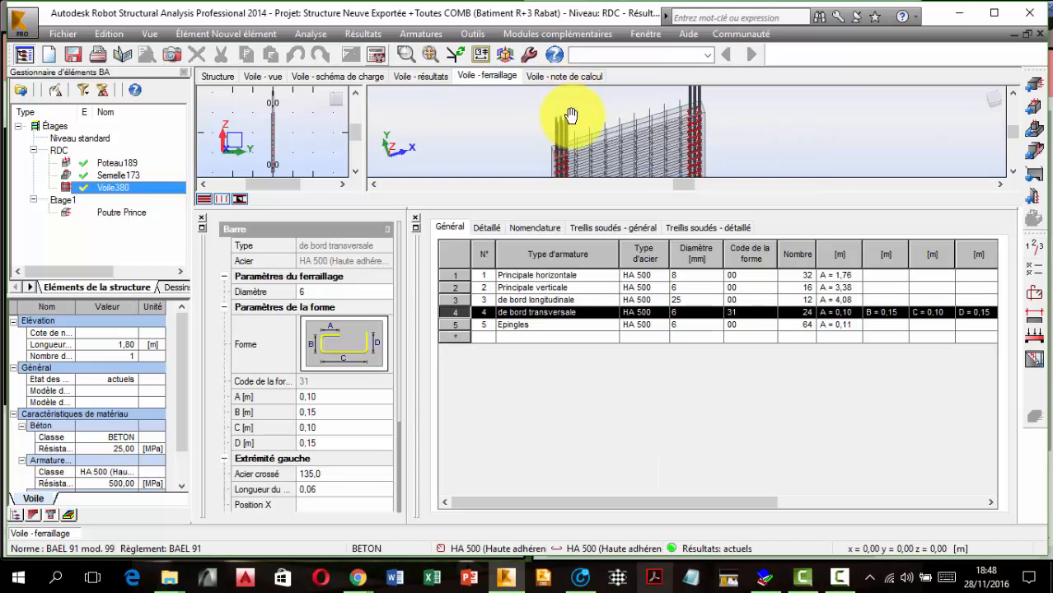
middle_drag(571, 115, 573, 149)
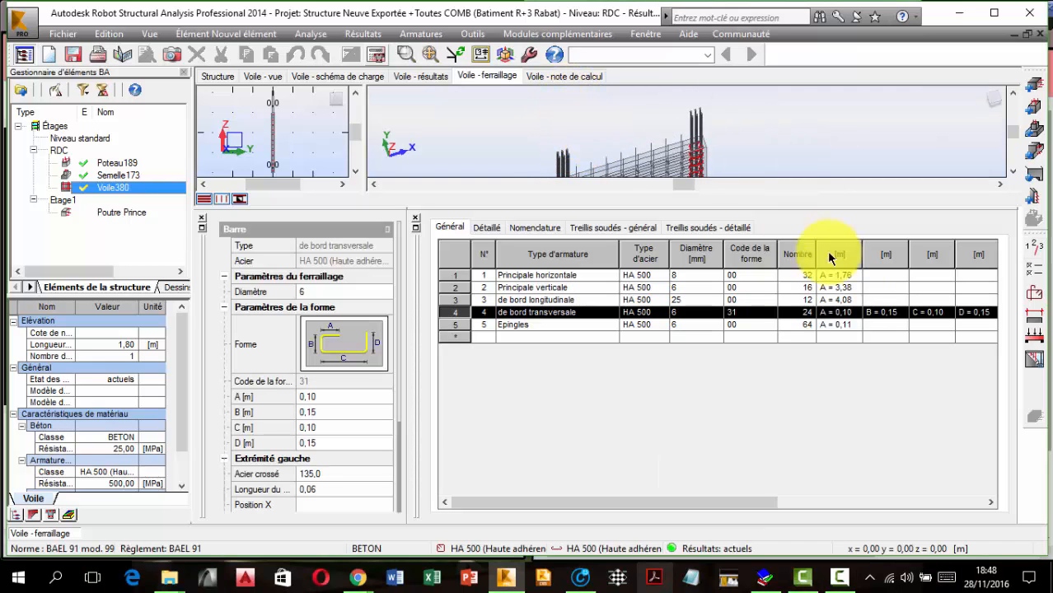
- Generate the execution drawings of Voile380 and examine the first sheet's elevation, section A-A and title block
click(1034, 363)
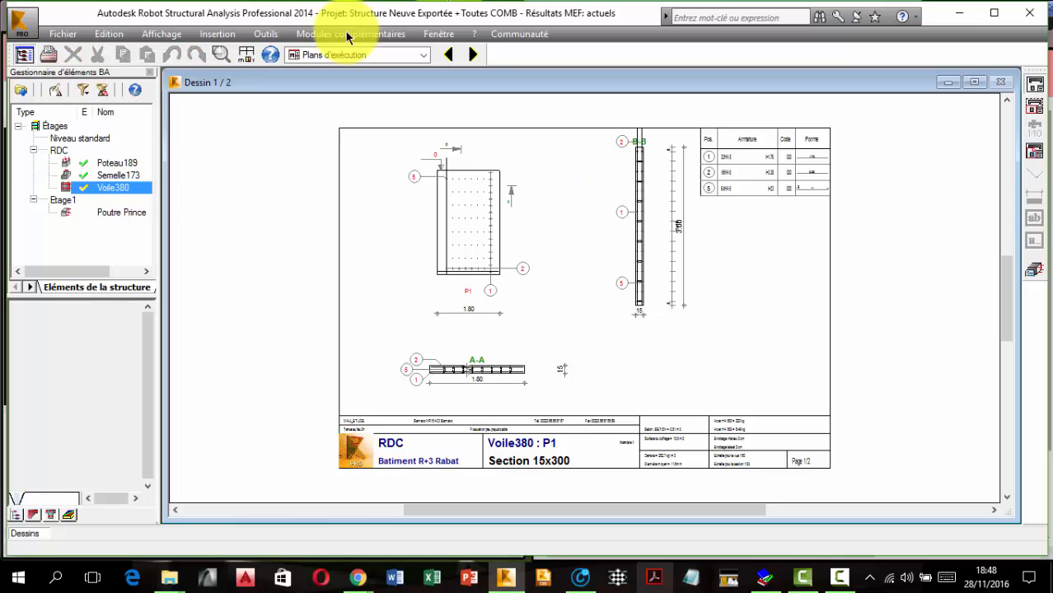
scroll(458, 398, up, 1)
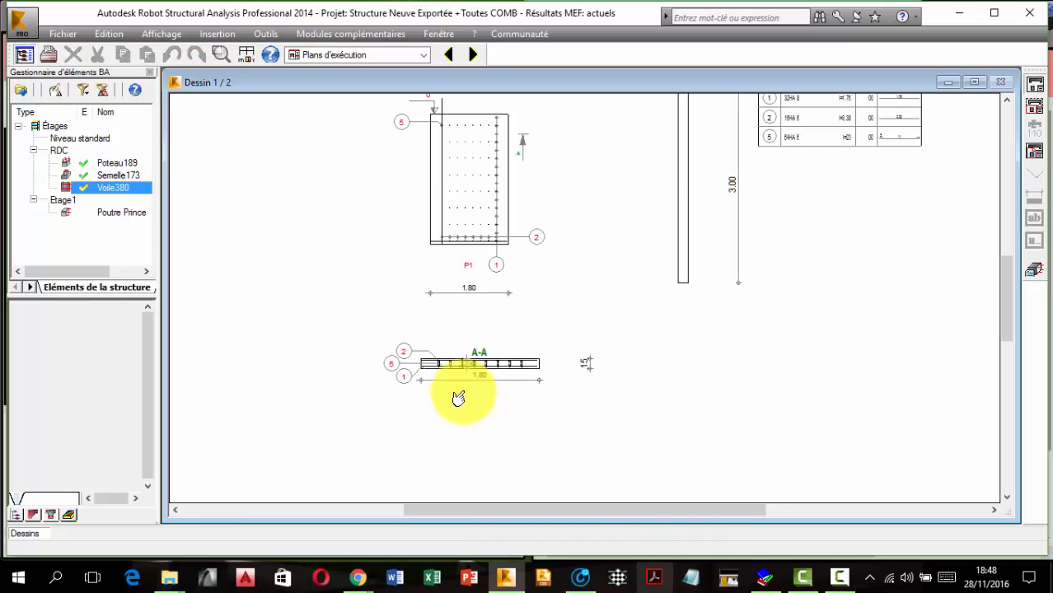
scroll(458, 398, up, 4)
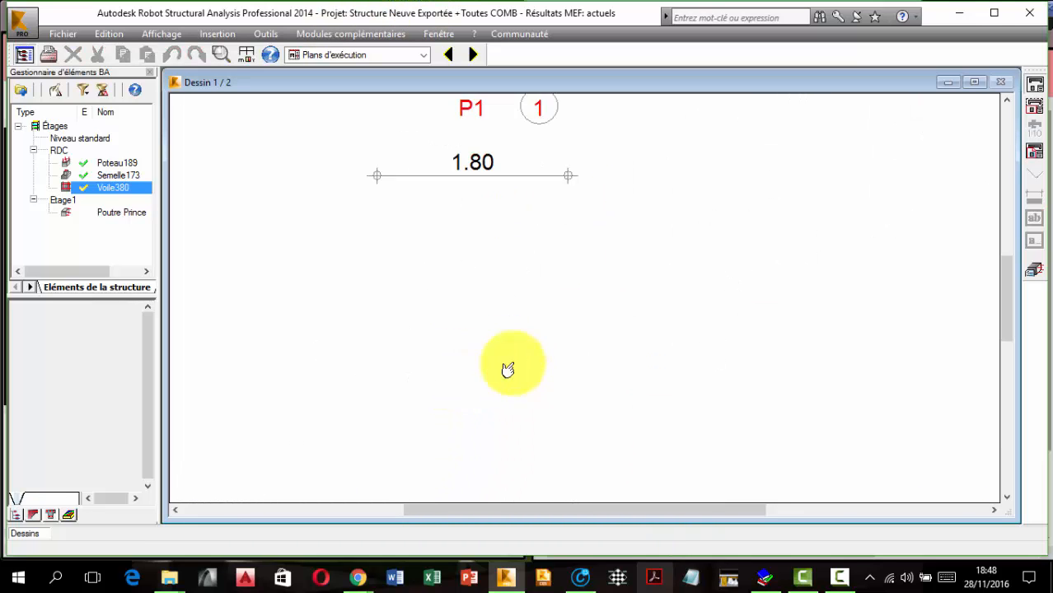
scroll(506, 362, down, 3)
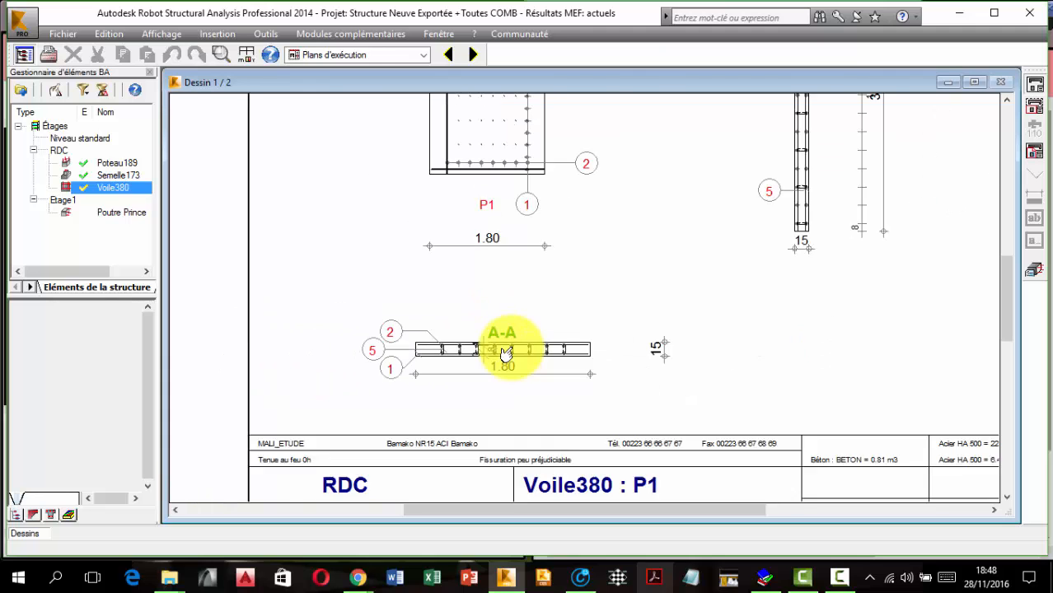
scroll(577, 313, down, 1)
scroll(529, 383, up, 1)
scroll(522, 371, down, 1)
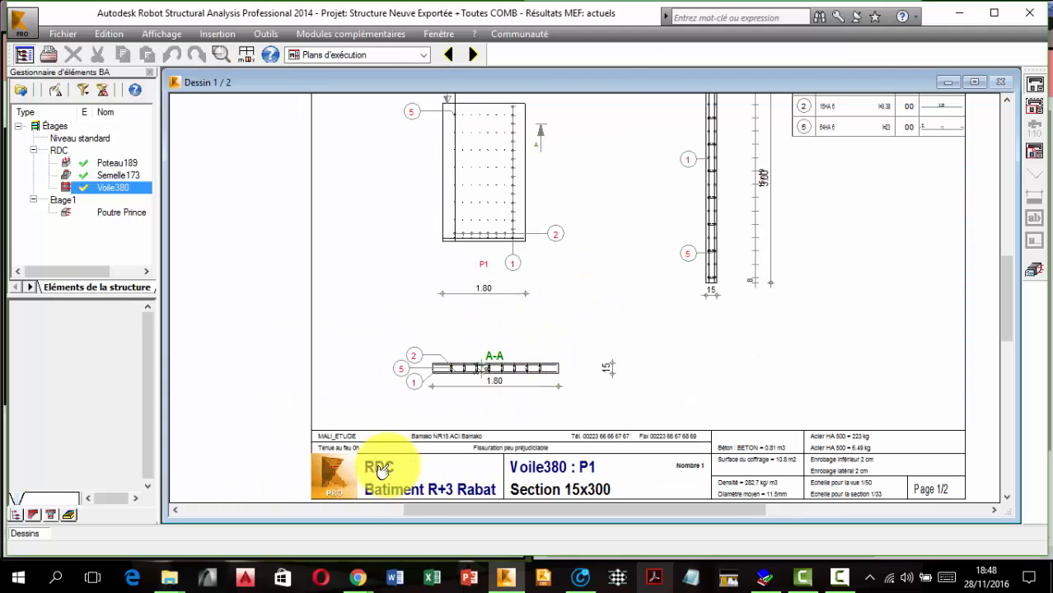
scroll(598, 232, down, 1)
scroll(522, 118, down, 1)
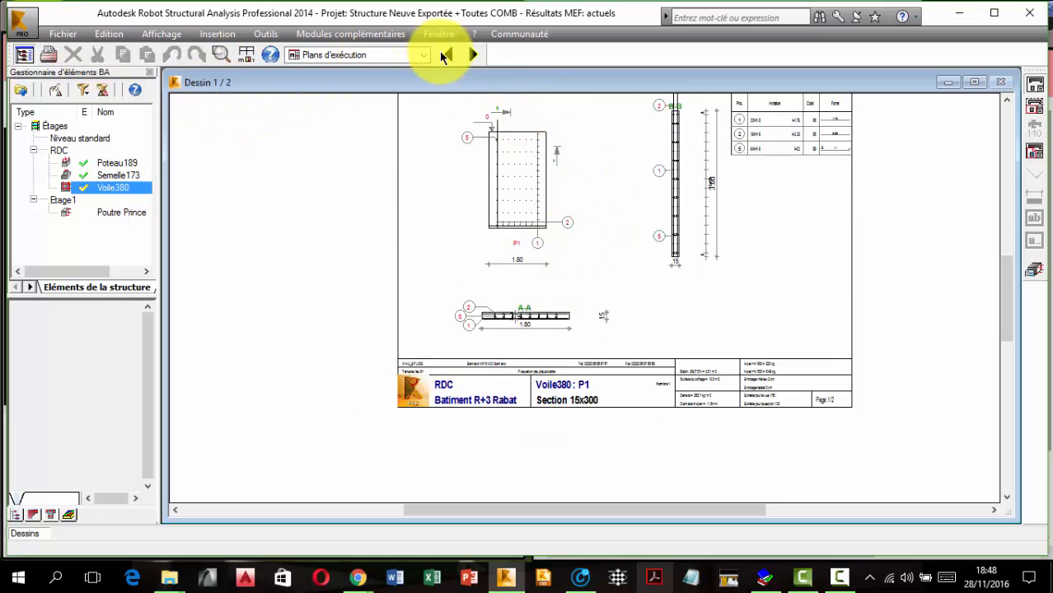
- Browse both sheets of the wall's execution drawings, including the edge reinforcement sheet, and leave the drawings for the wall module
click(475, 54)
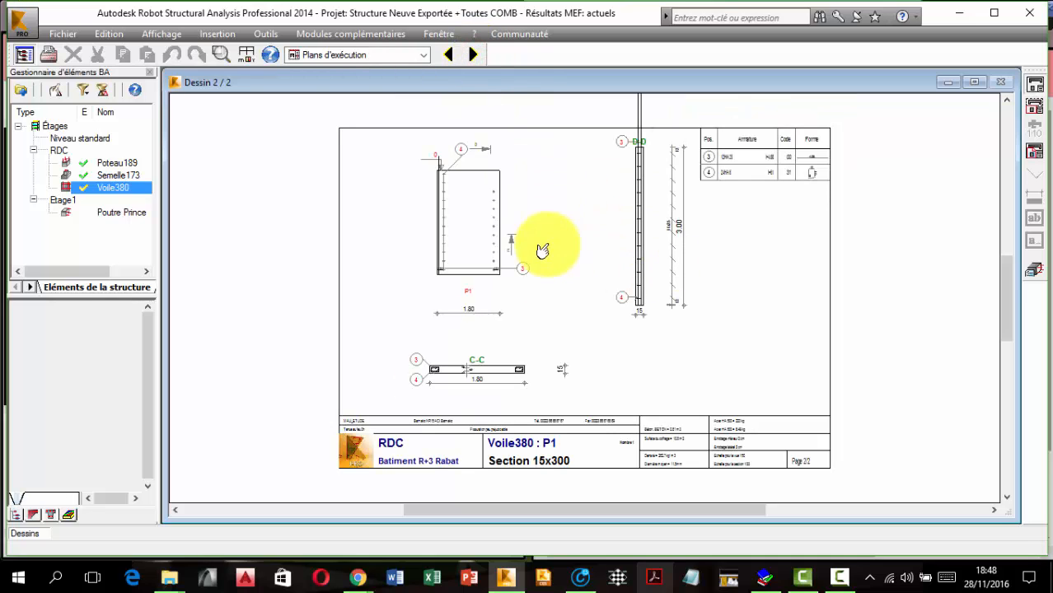
click(472, 55)
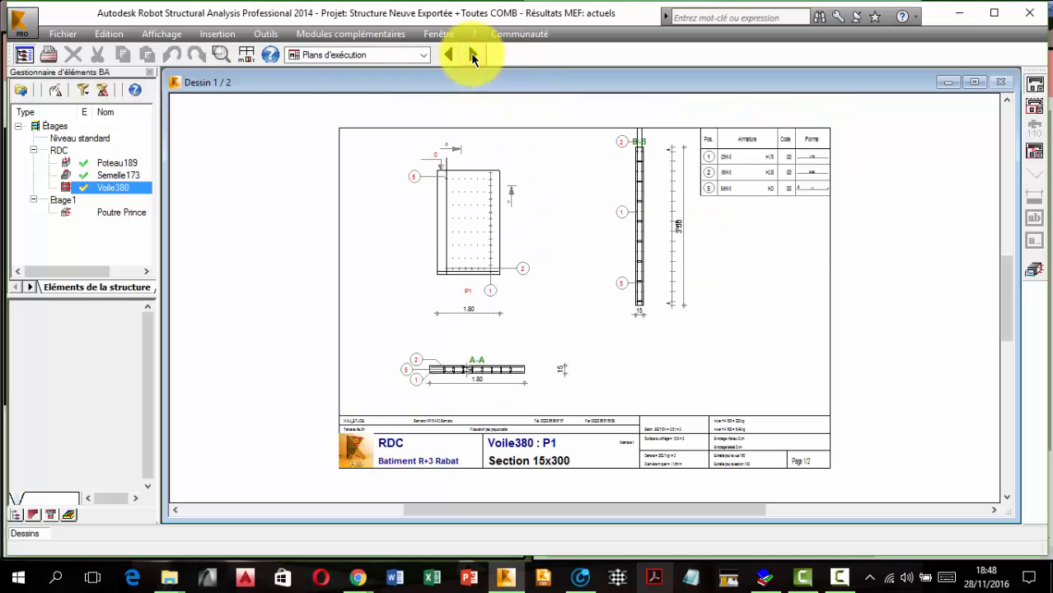
click(472, 54)
click(447, 54)
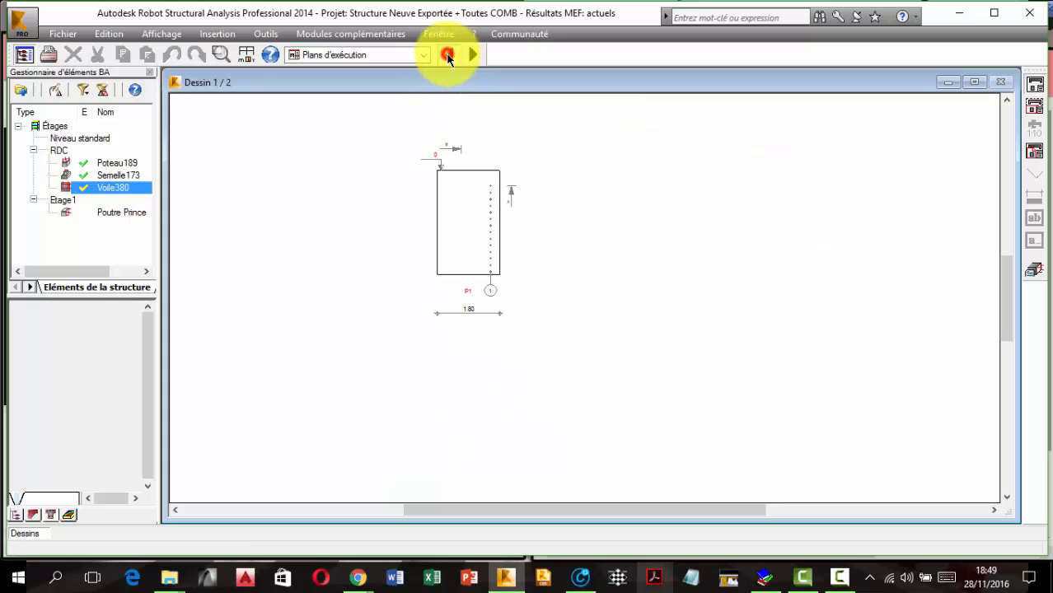
click(1035, 272)
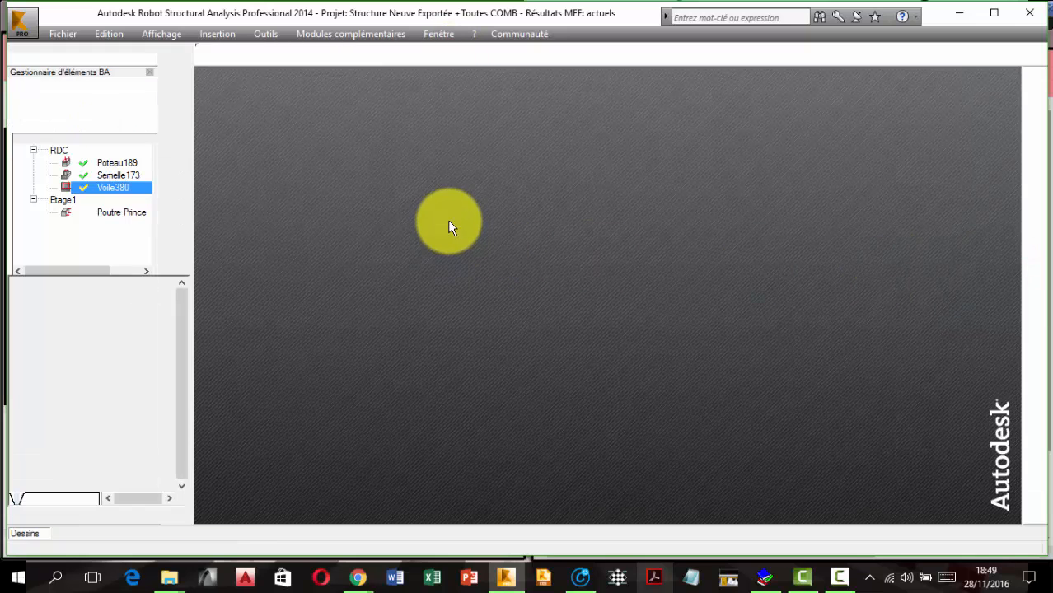